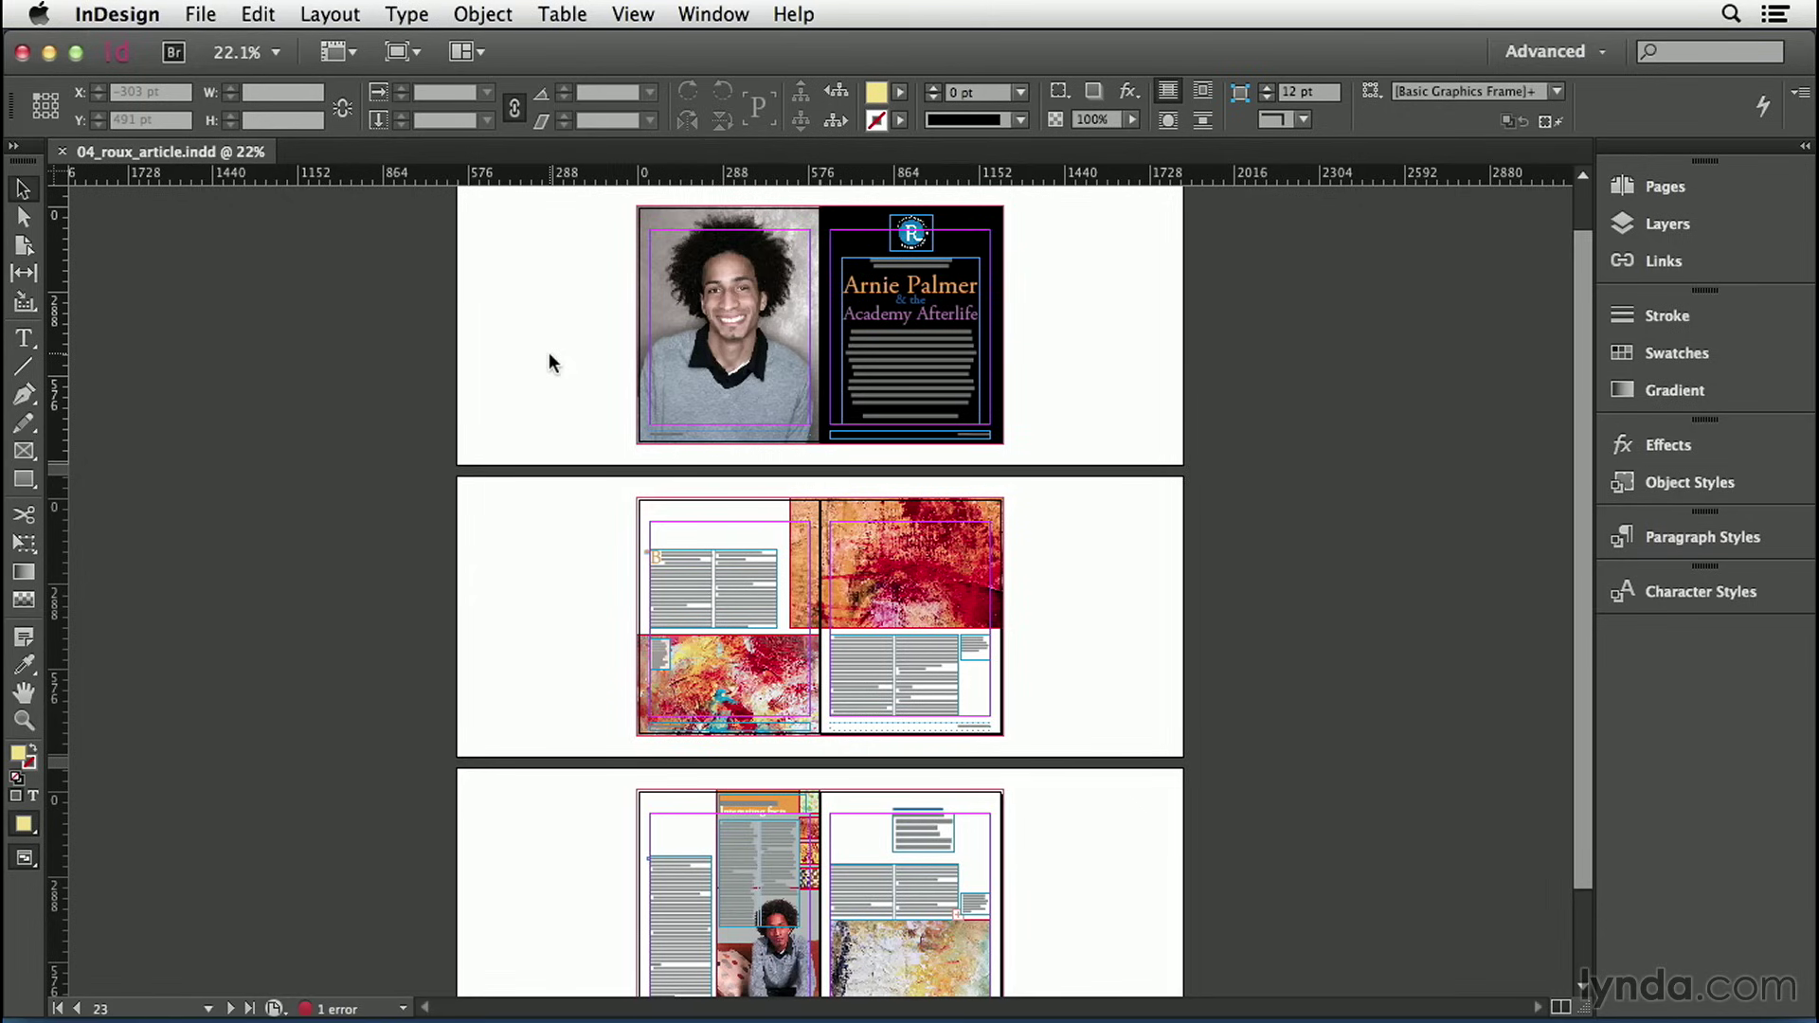
- Open the Pages panel listing spreads 20–21, 22–23 and 24–25
click(327, 13)
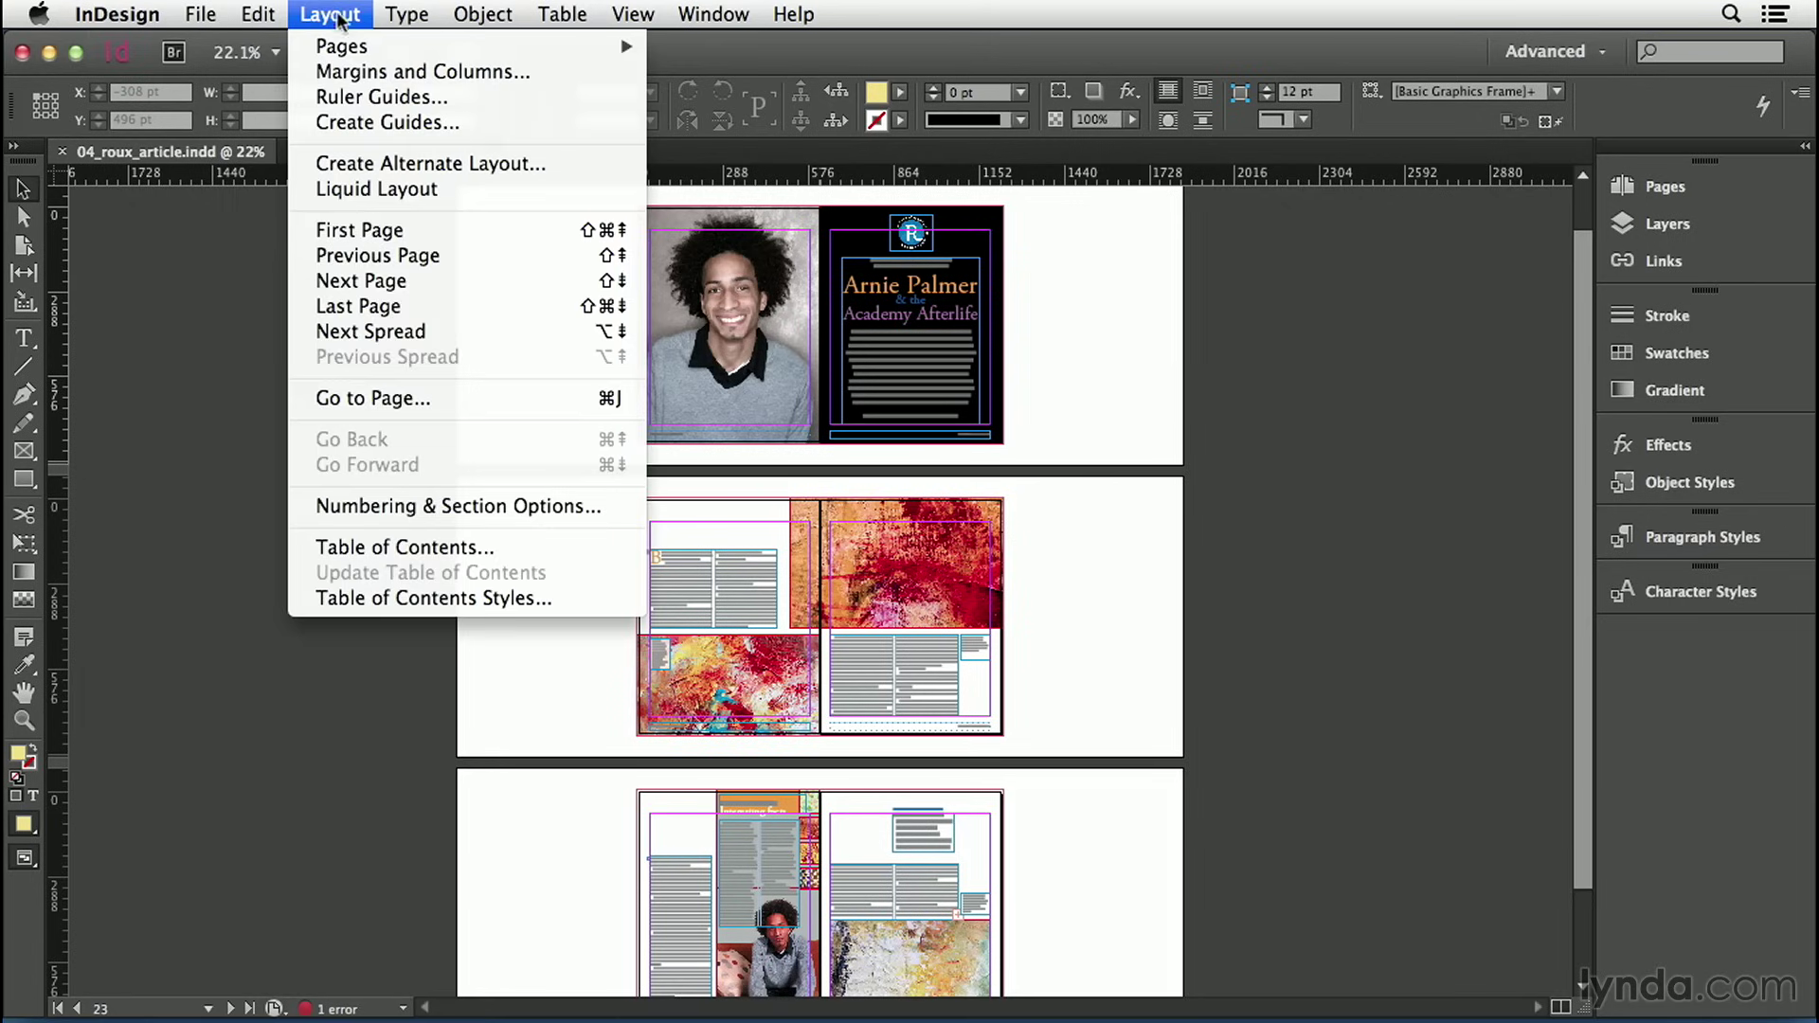
mouse_move(349, 48)
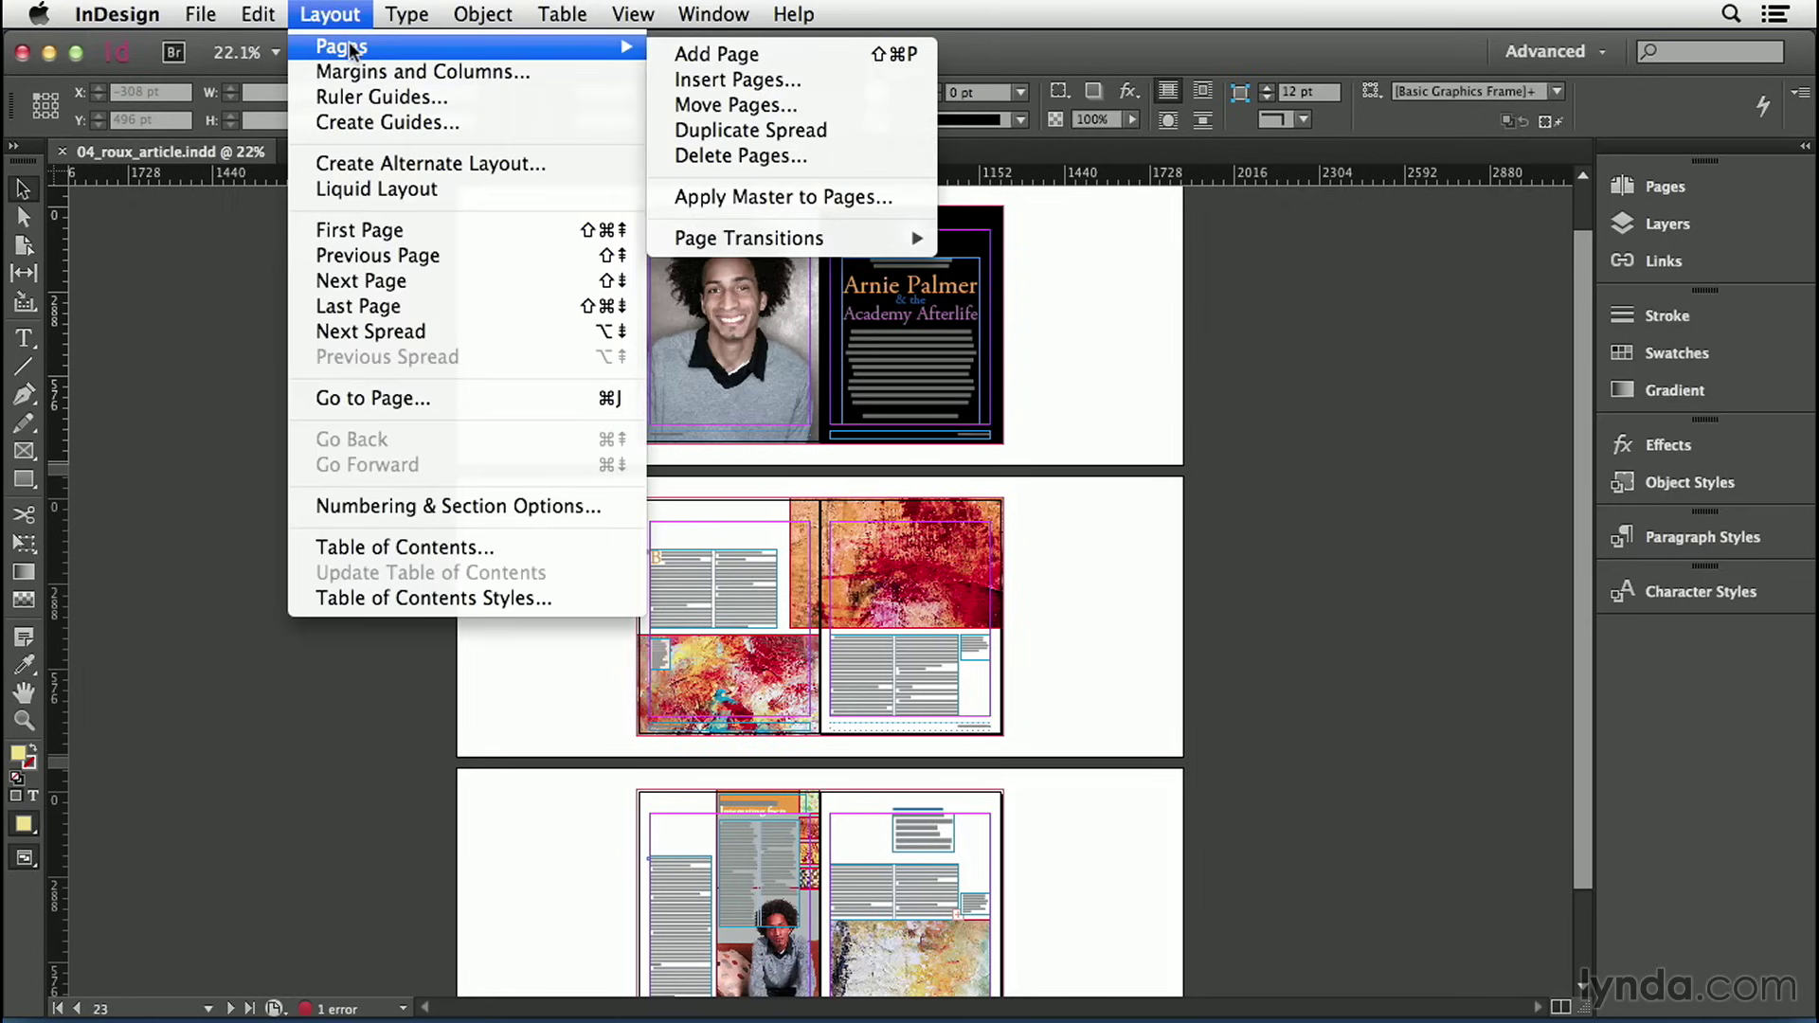
click(1108, 284)
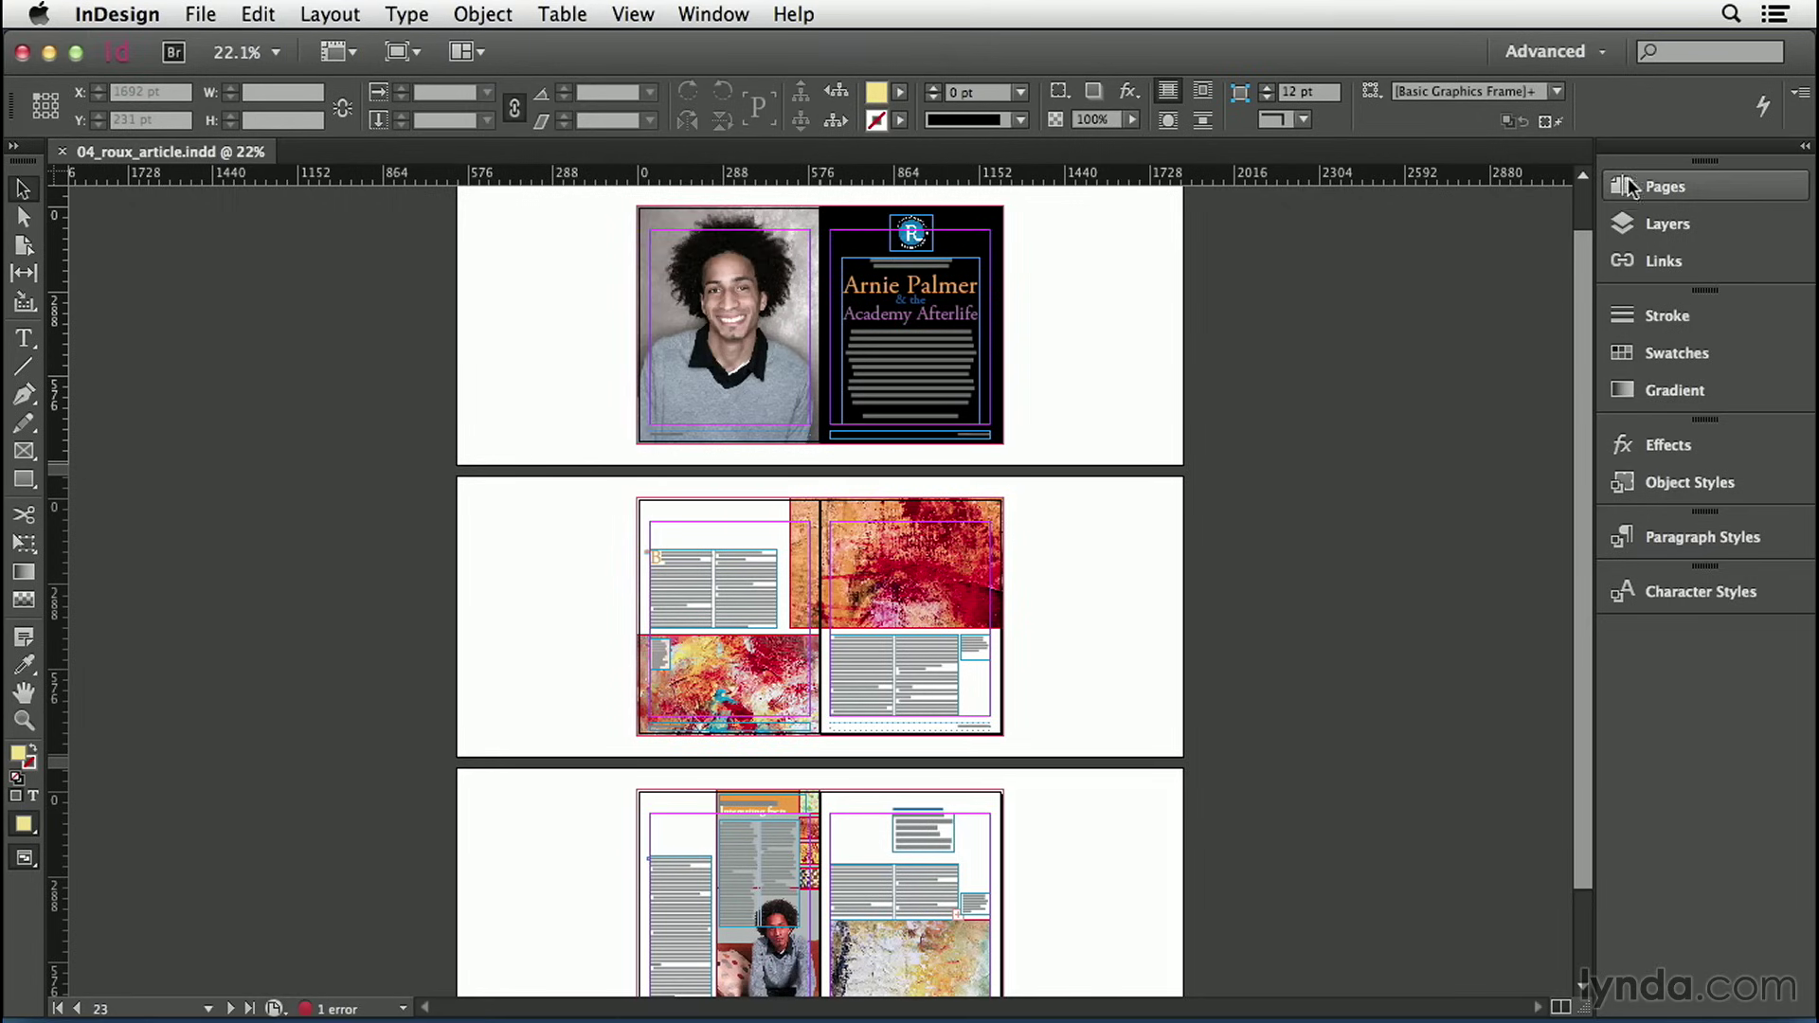
click(1632, 188)
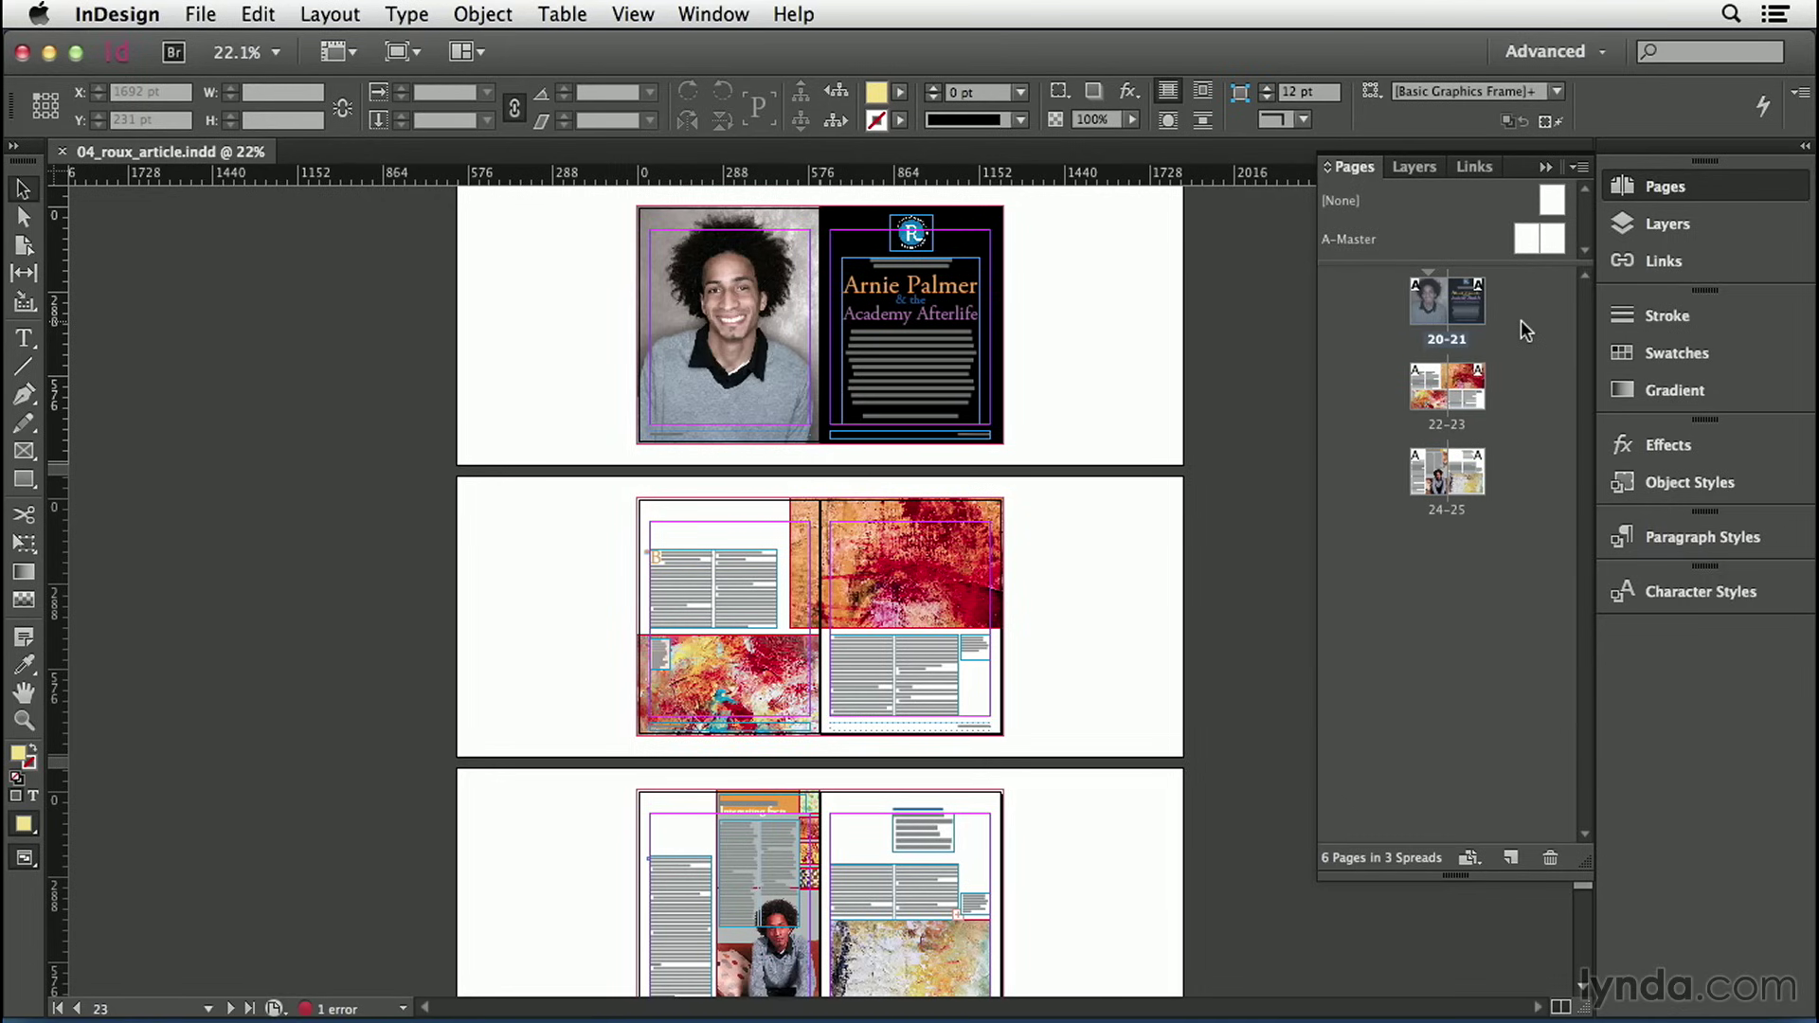
- Set the Pages panel's View Pages option to Horizontally
click(1576, 169)
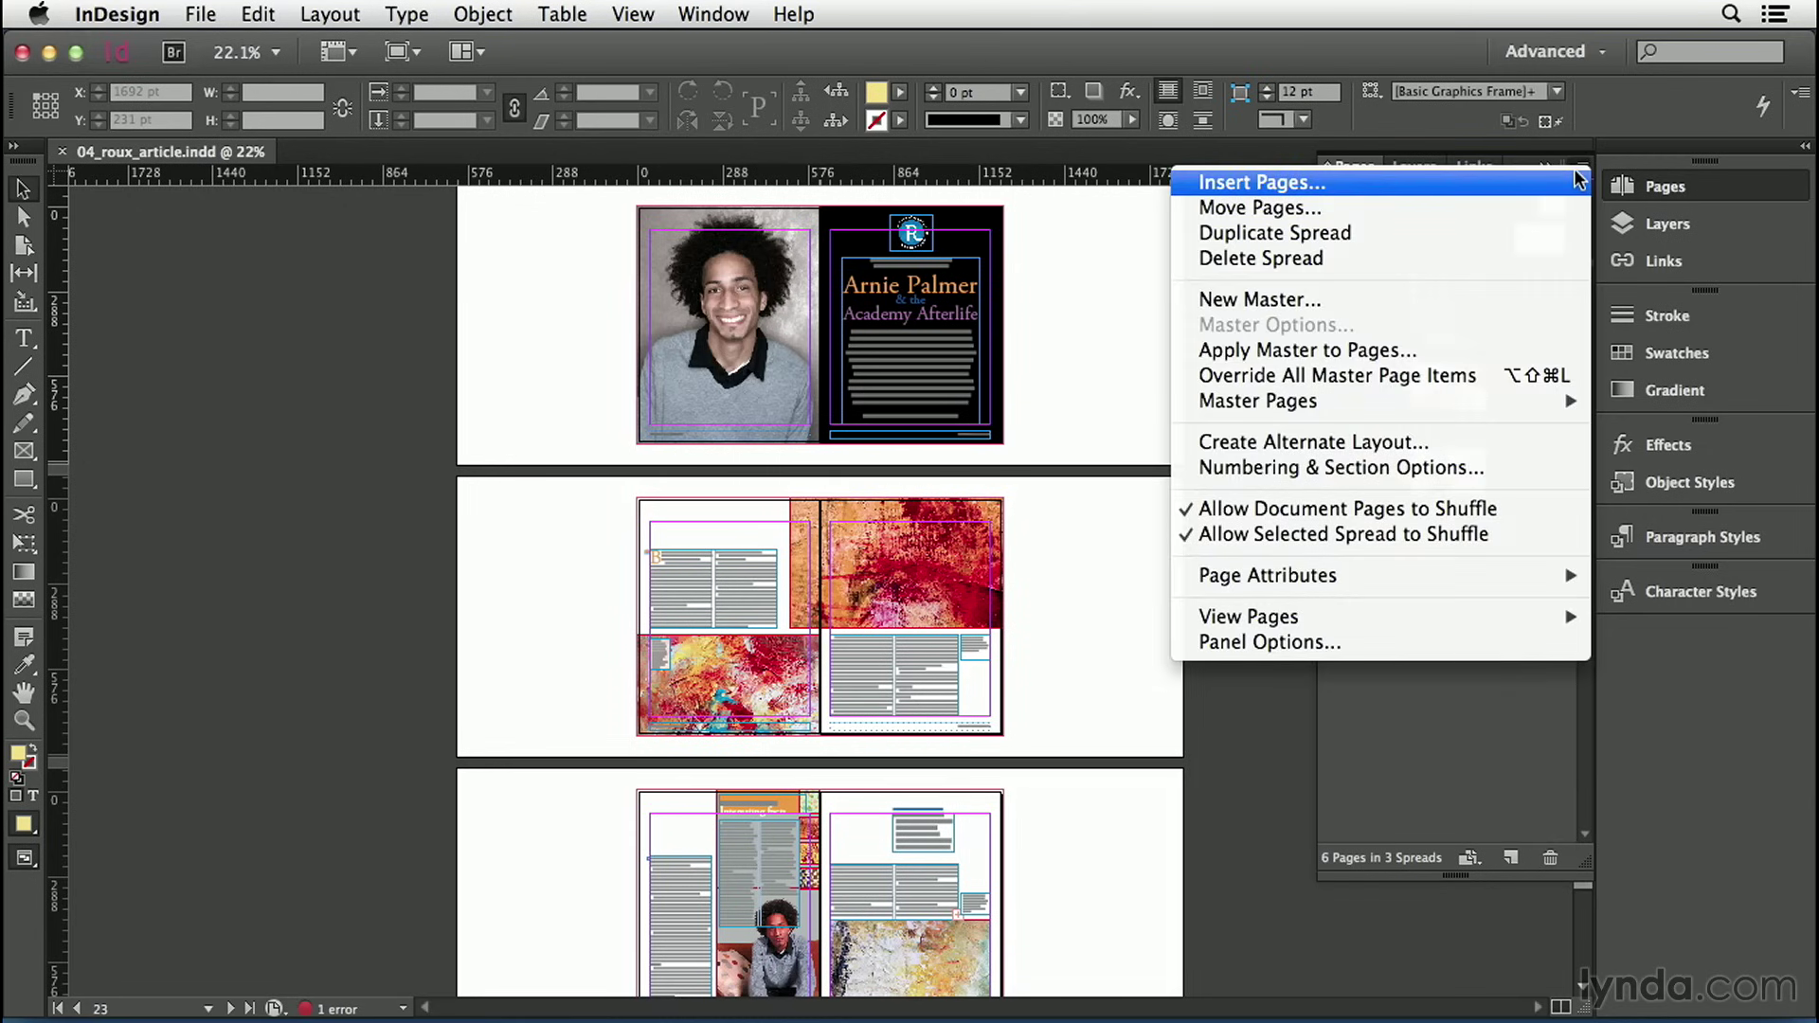
mouse_move(1378, 622)
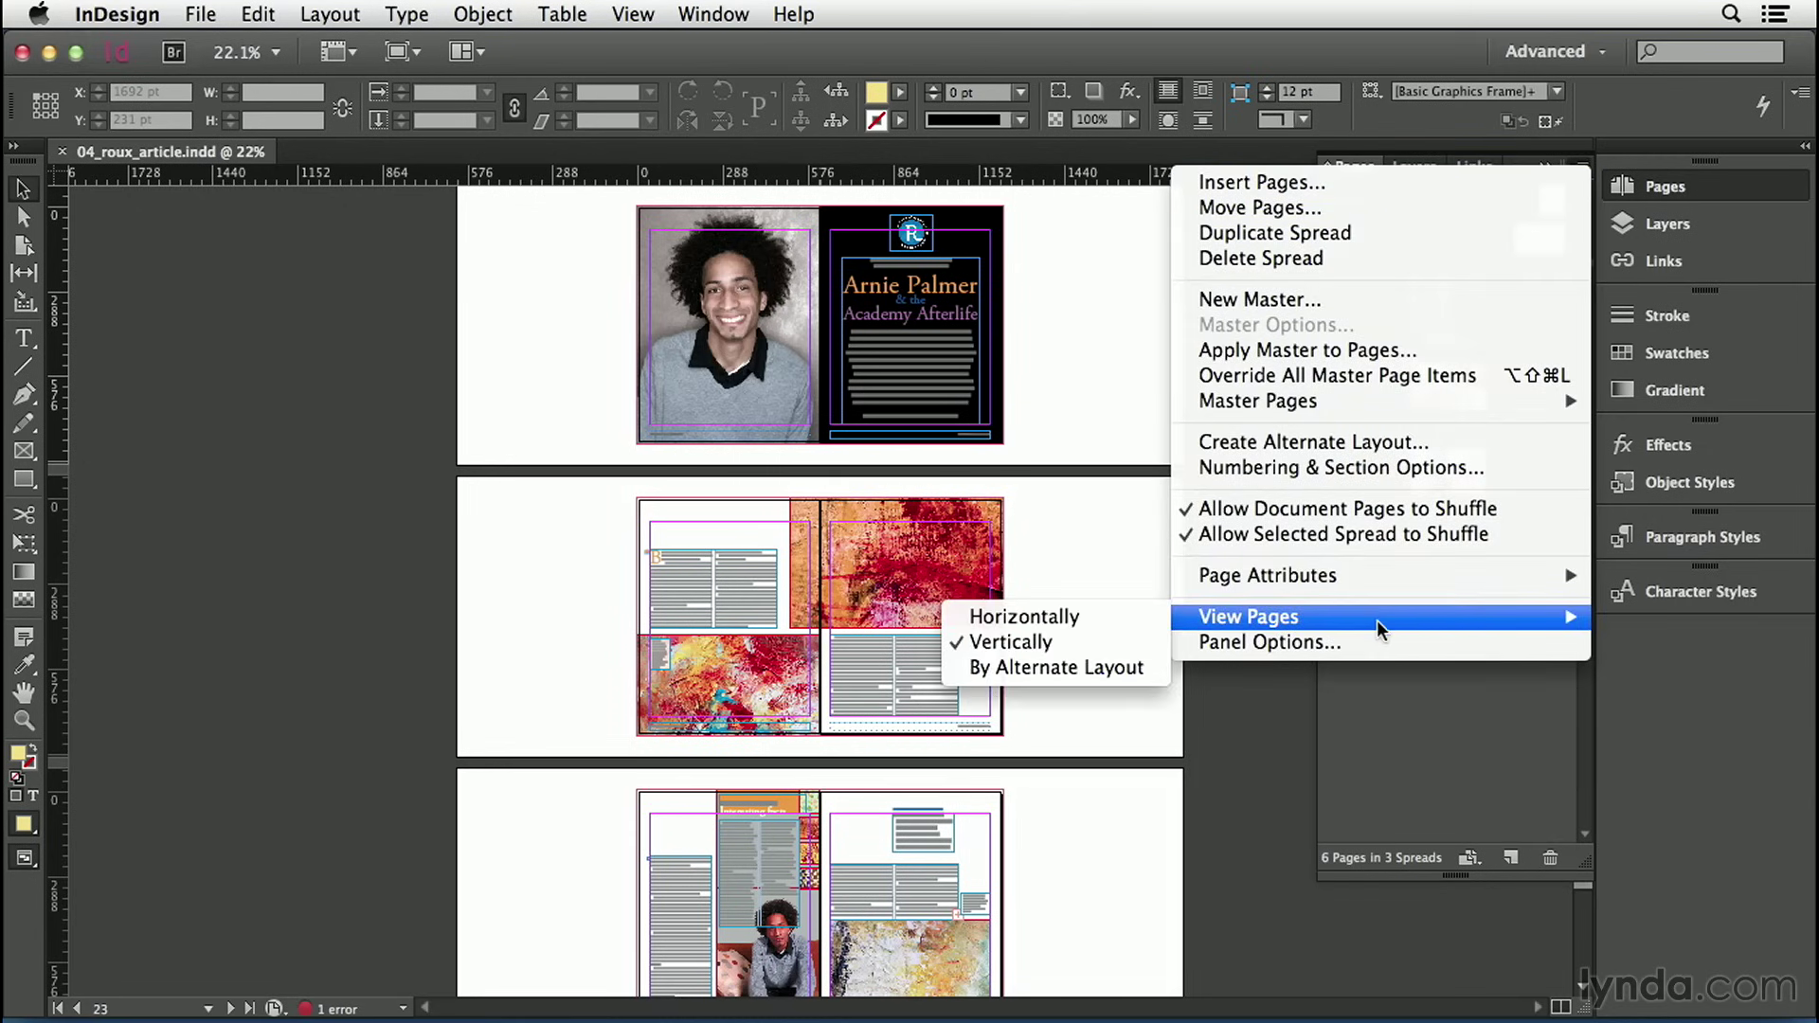
click(1082, 615)
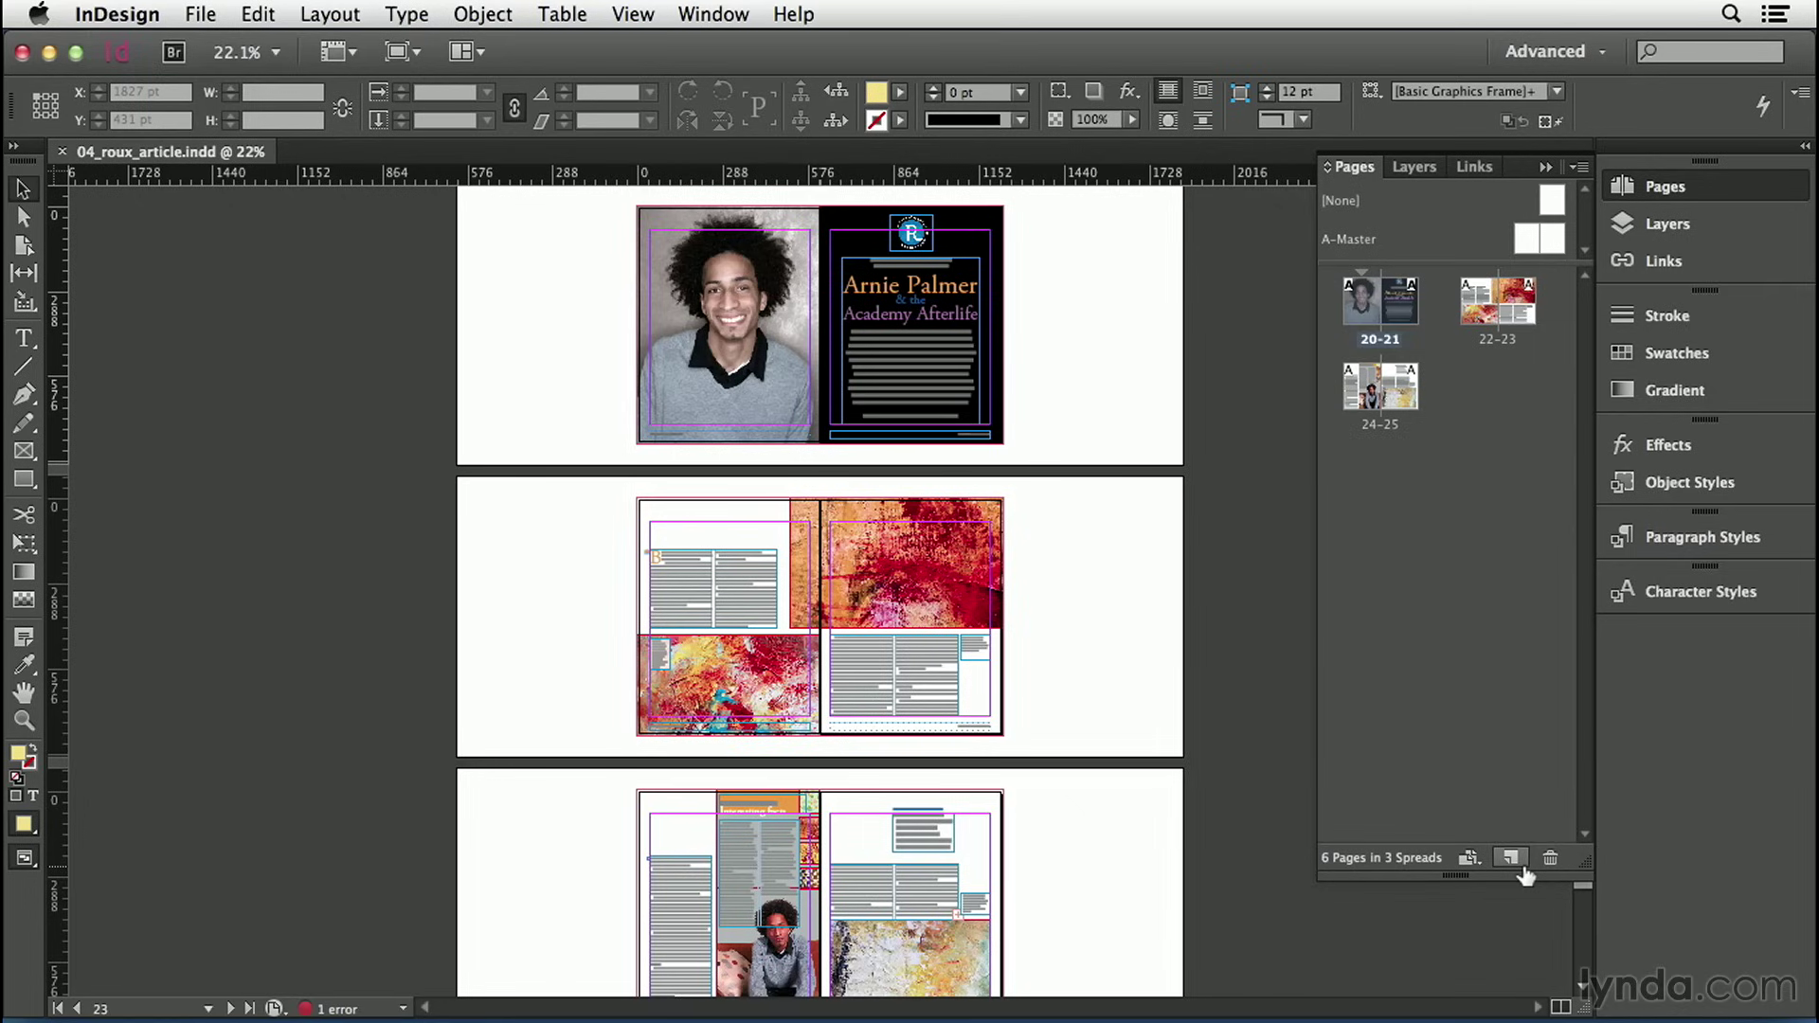
- Add two new blank pages, forming an empty spread at pages 22–23
click(1523, 872)
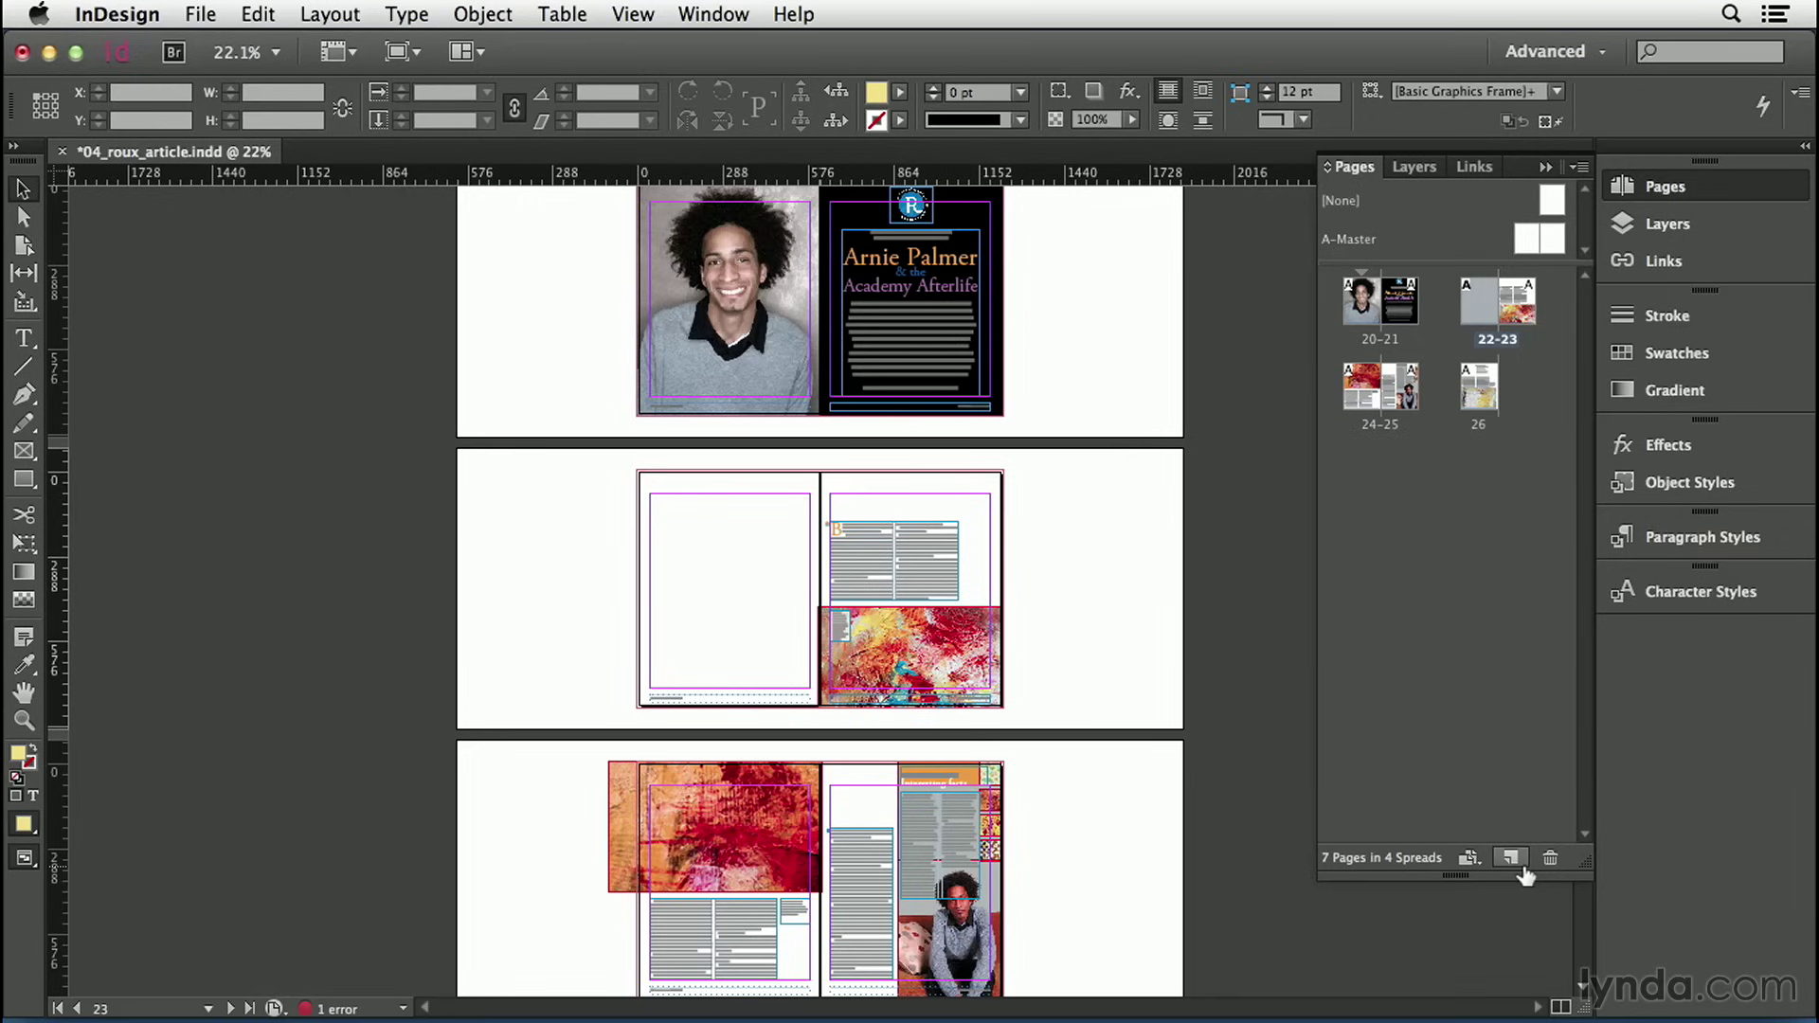
click(1516, 864)
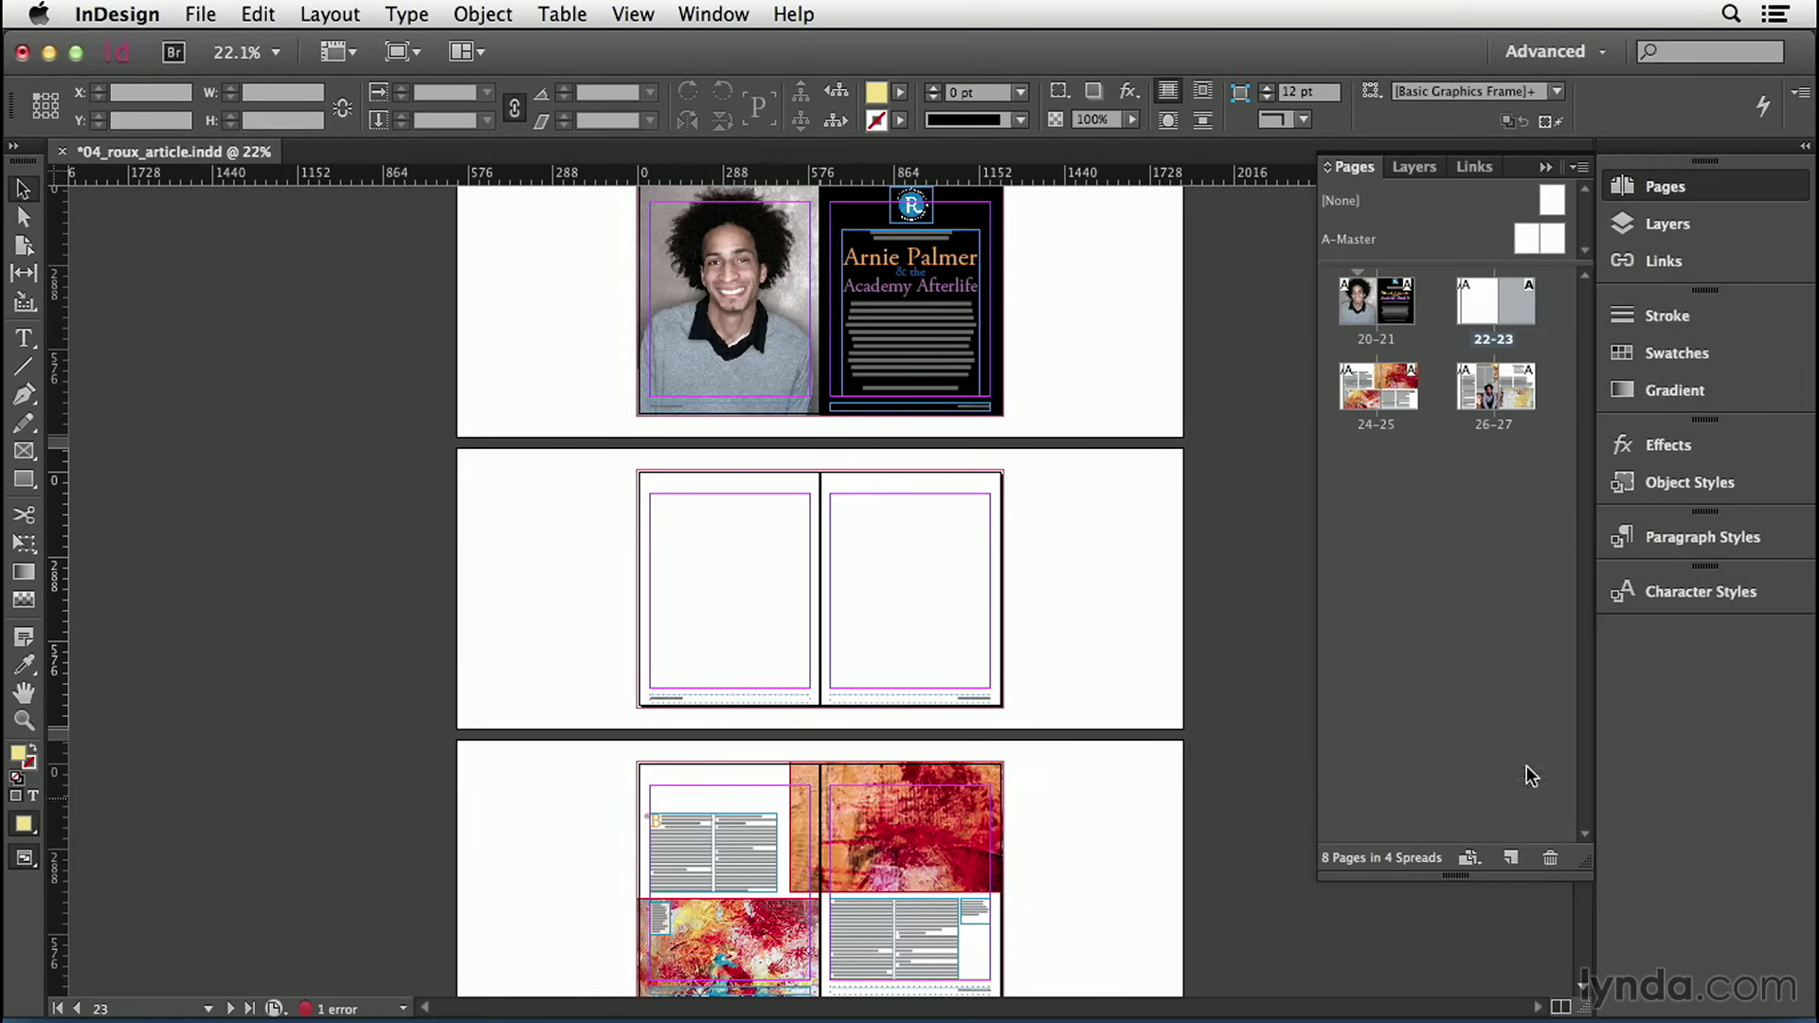
- Use Insert Pages to add 1 A-Master page after page 20
click(1578, 169)
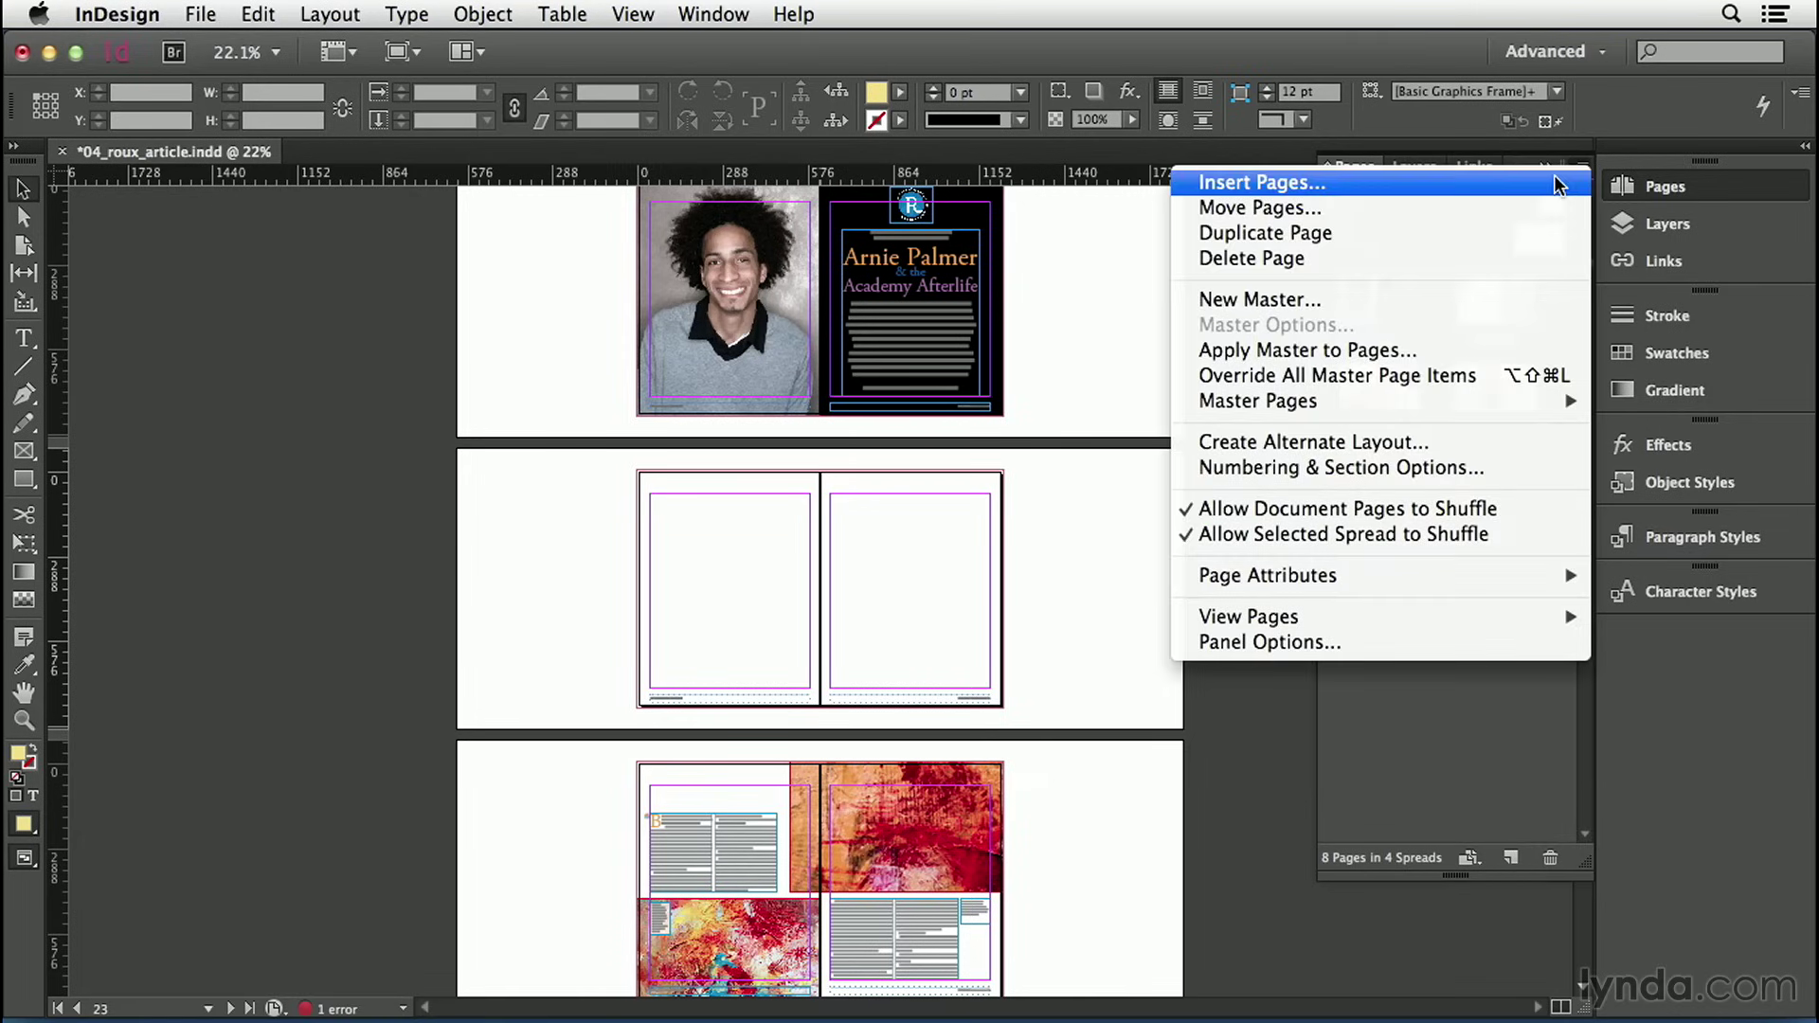
click(1494, 191)
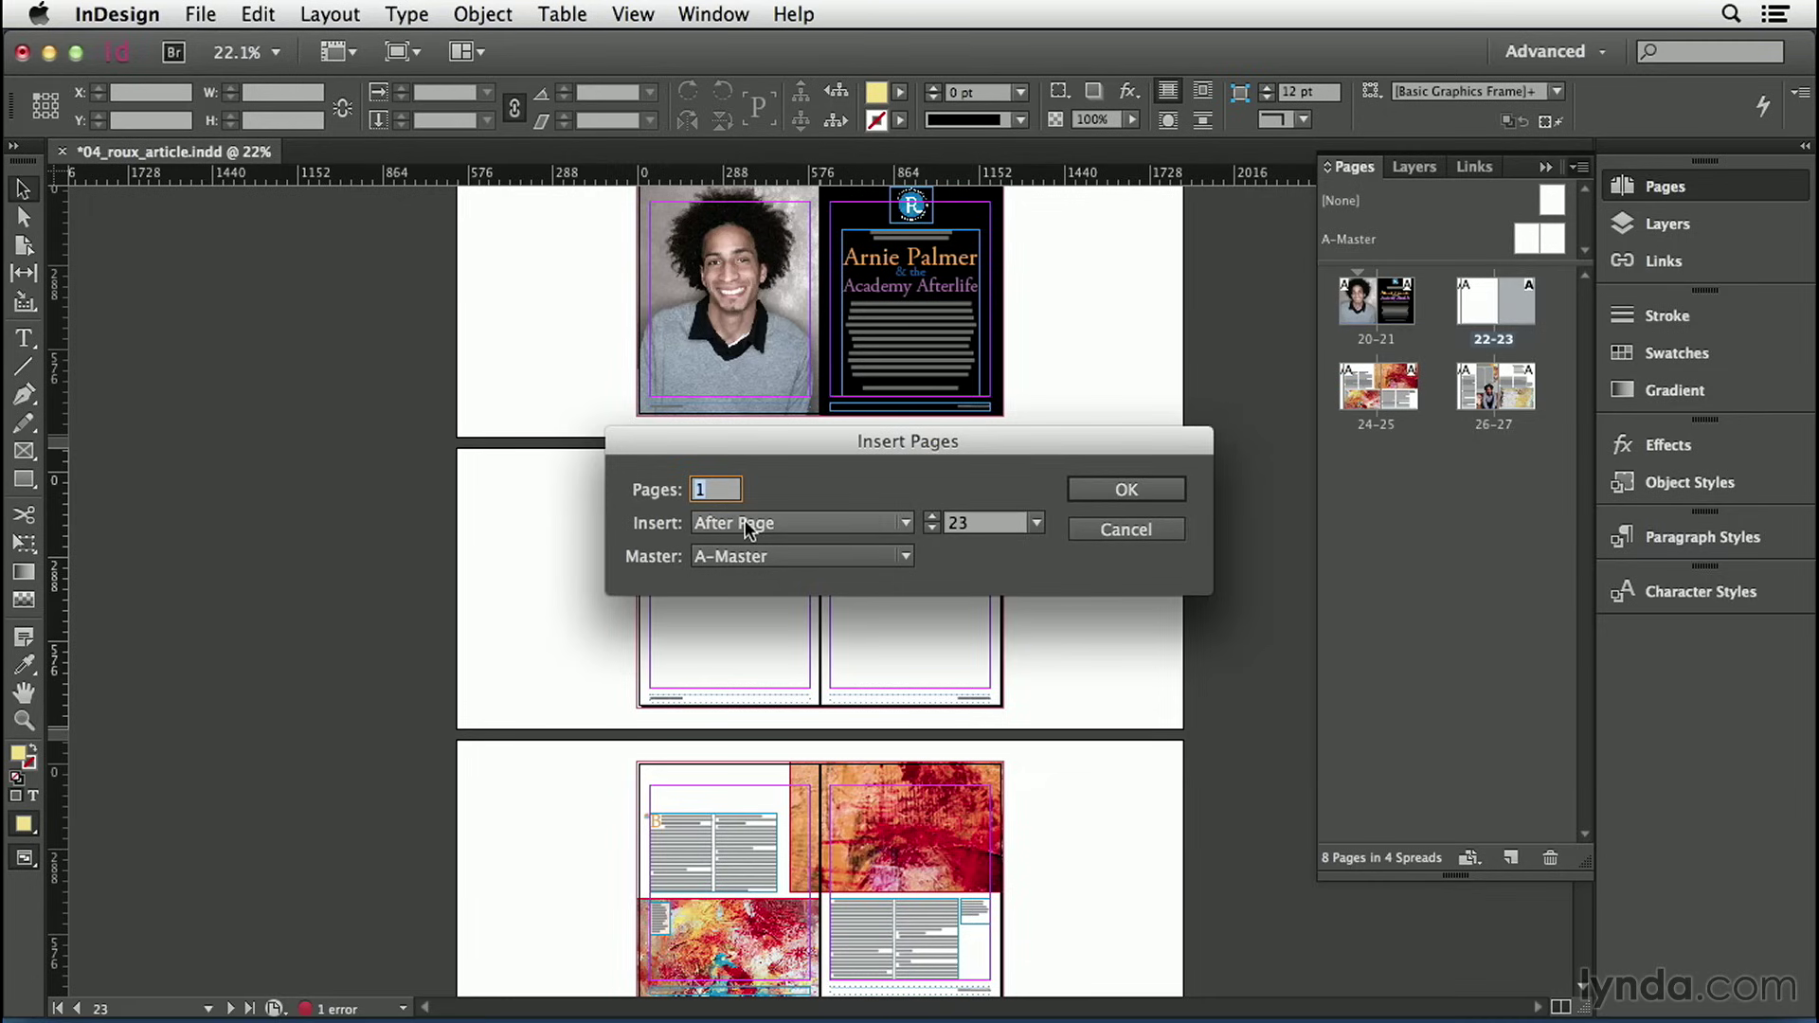
click(972, 525)
text(20)
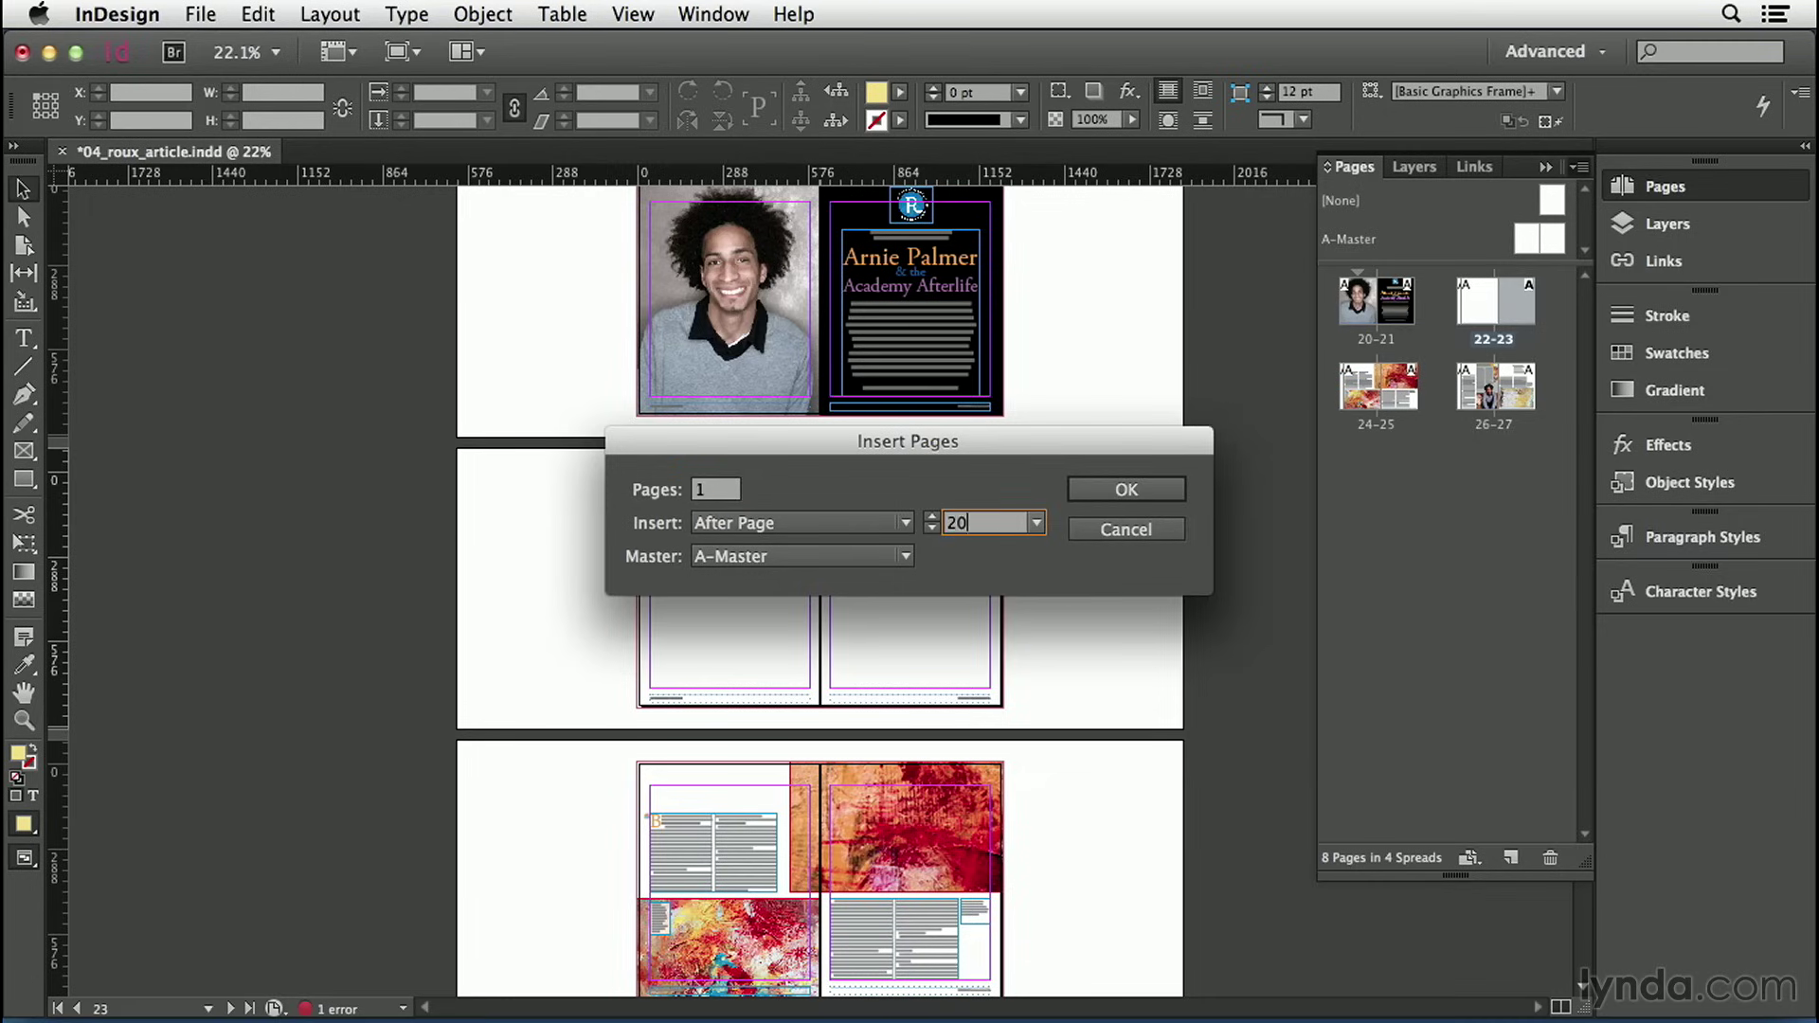
click(846, 524)
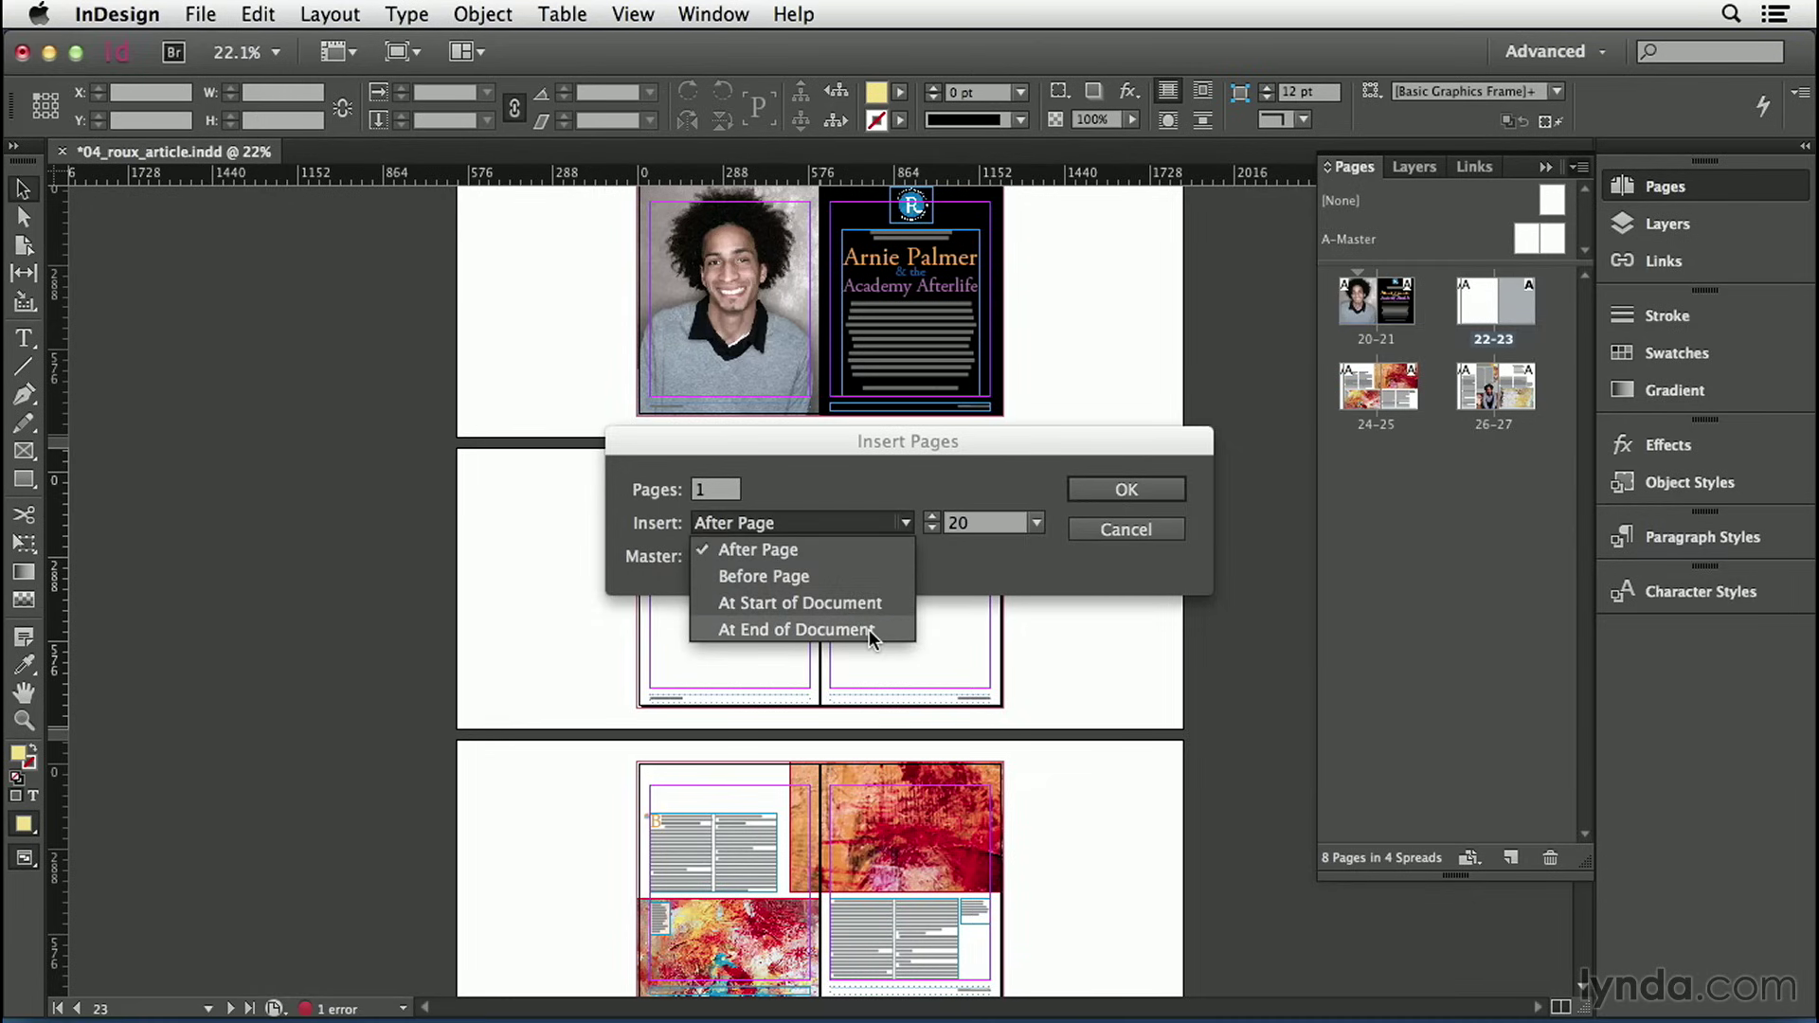
click(963, 561)
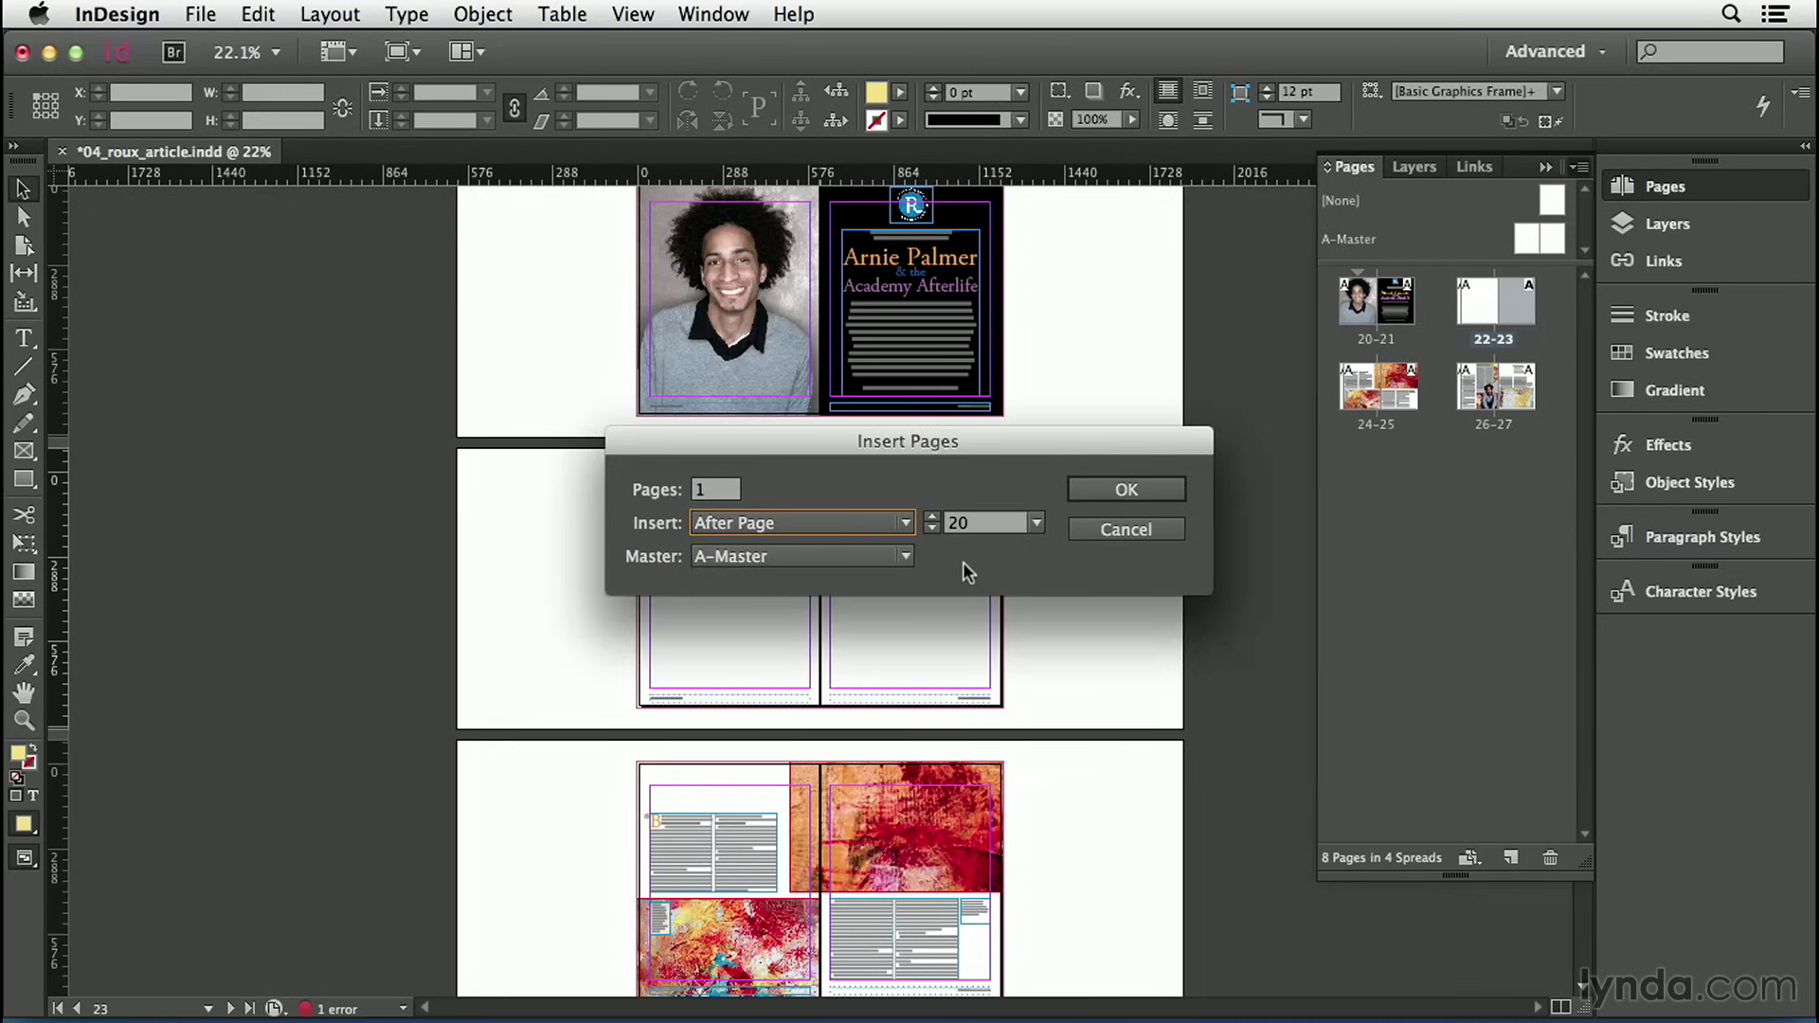
click(1094, 483)
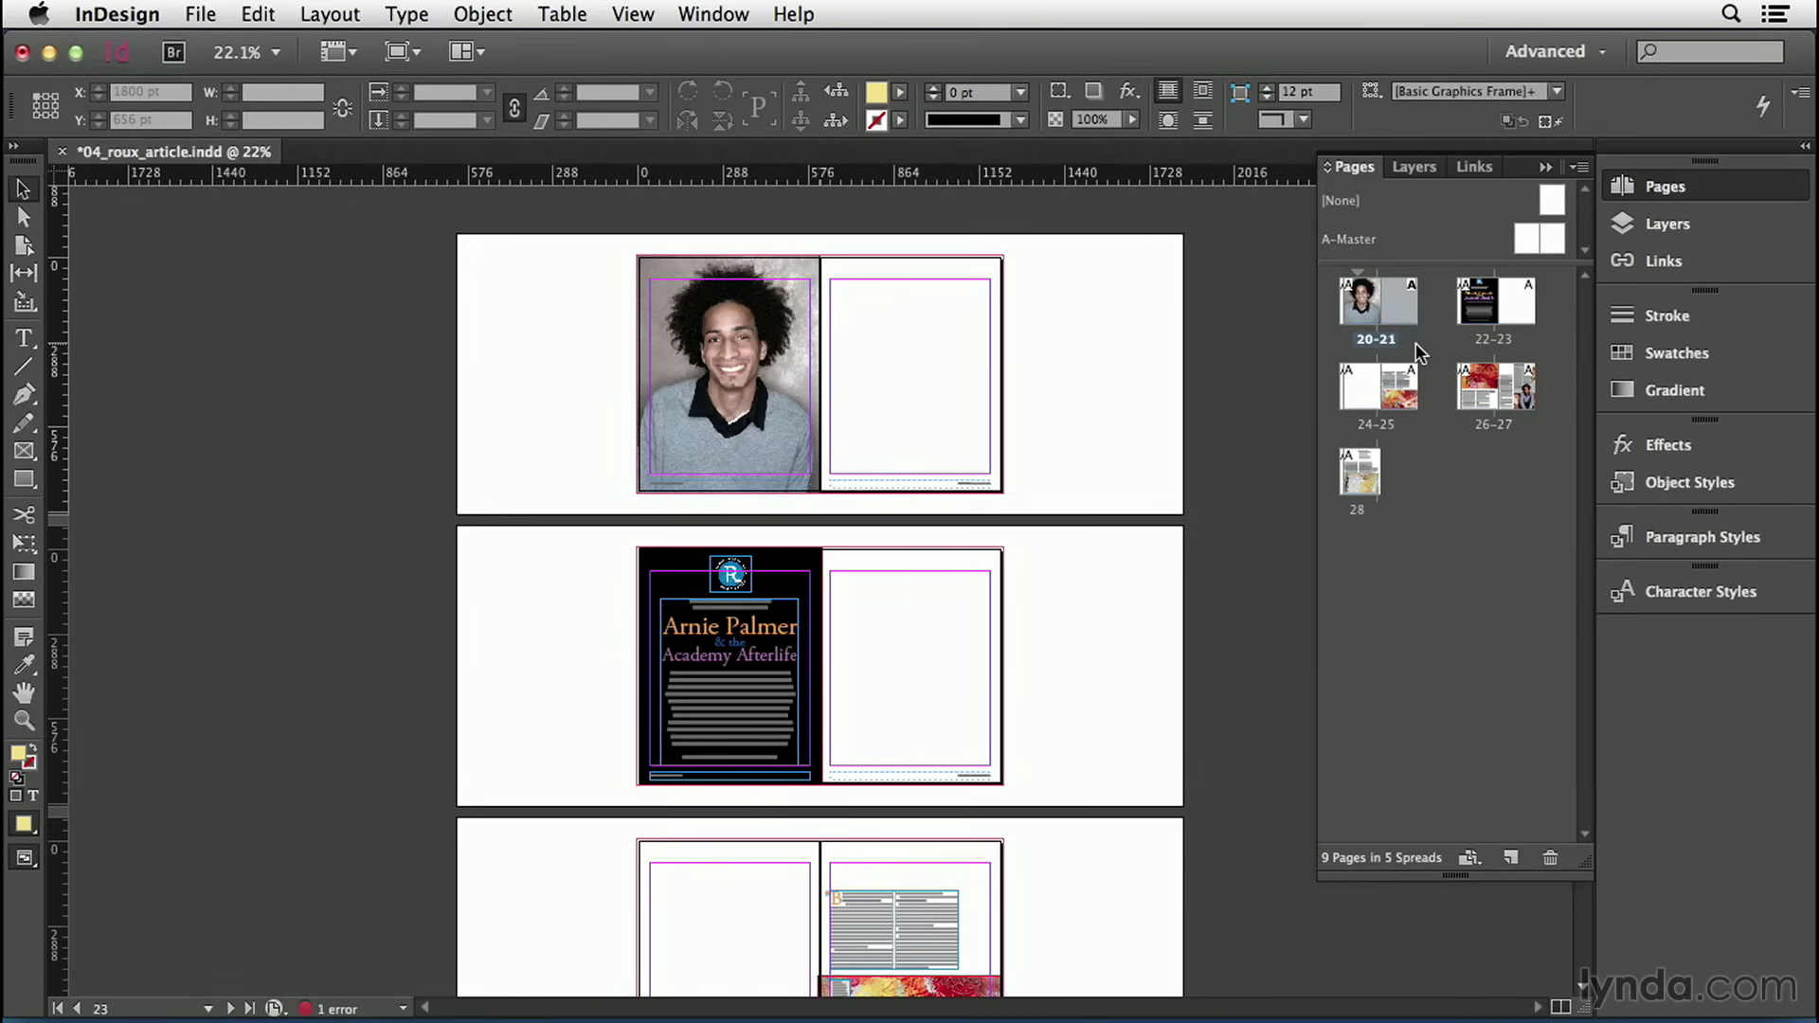
- Duplicate the Arnie Palmer 22–23 spread by Alt-dragging it to become spread 24–25
click(1513, 339)
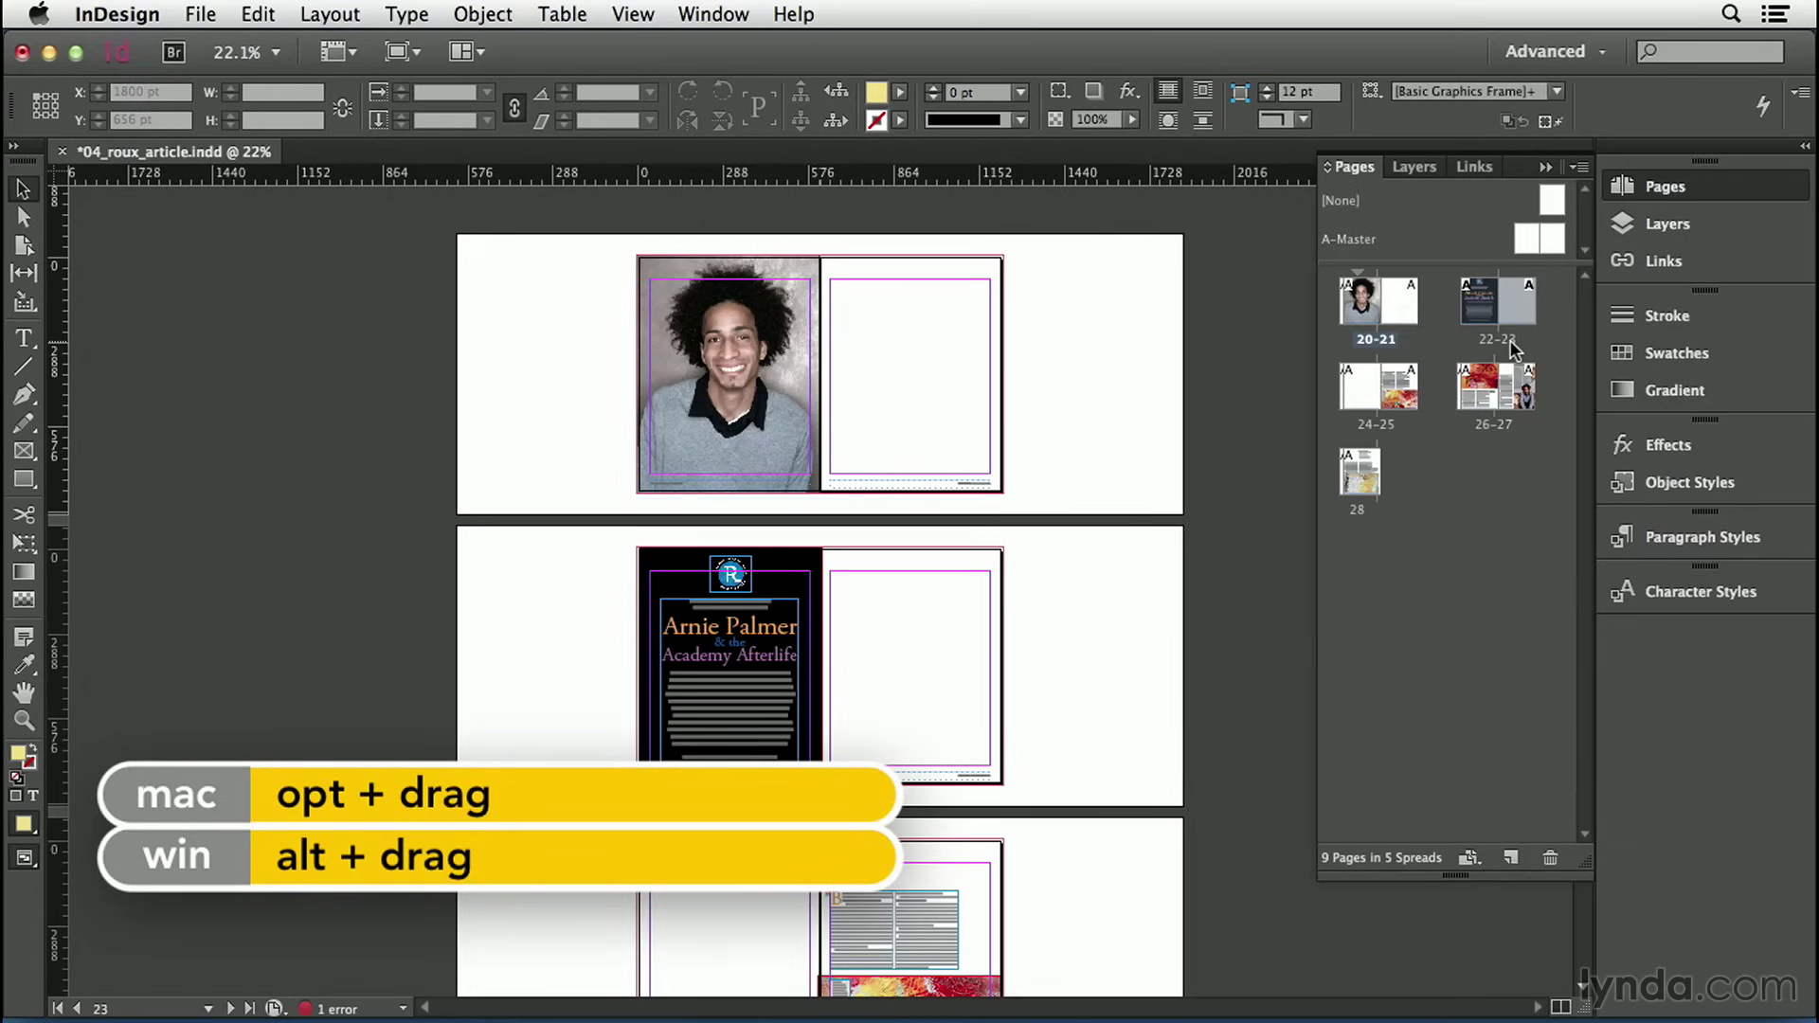
drag(1513, 349, 1554, 307)
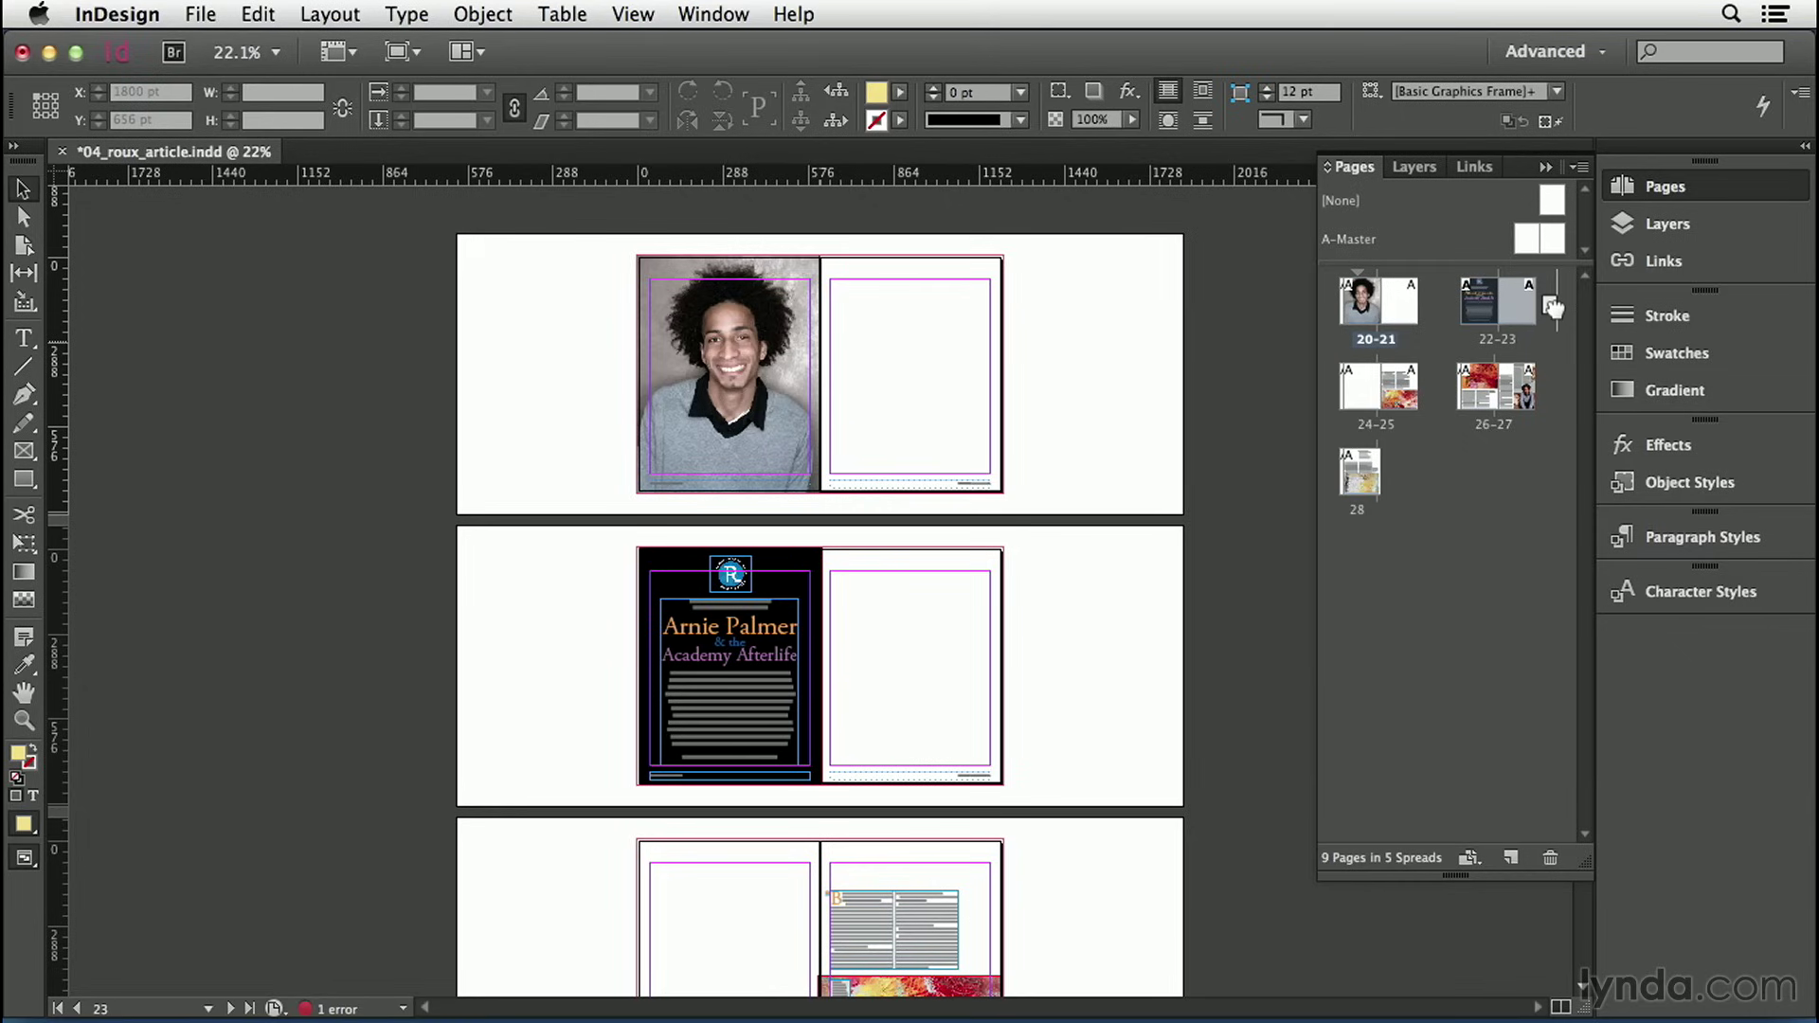
drag(1553, 307, 1556, 307)
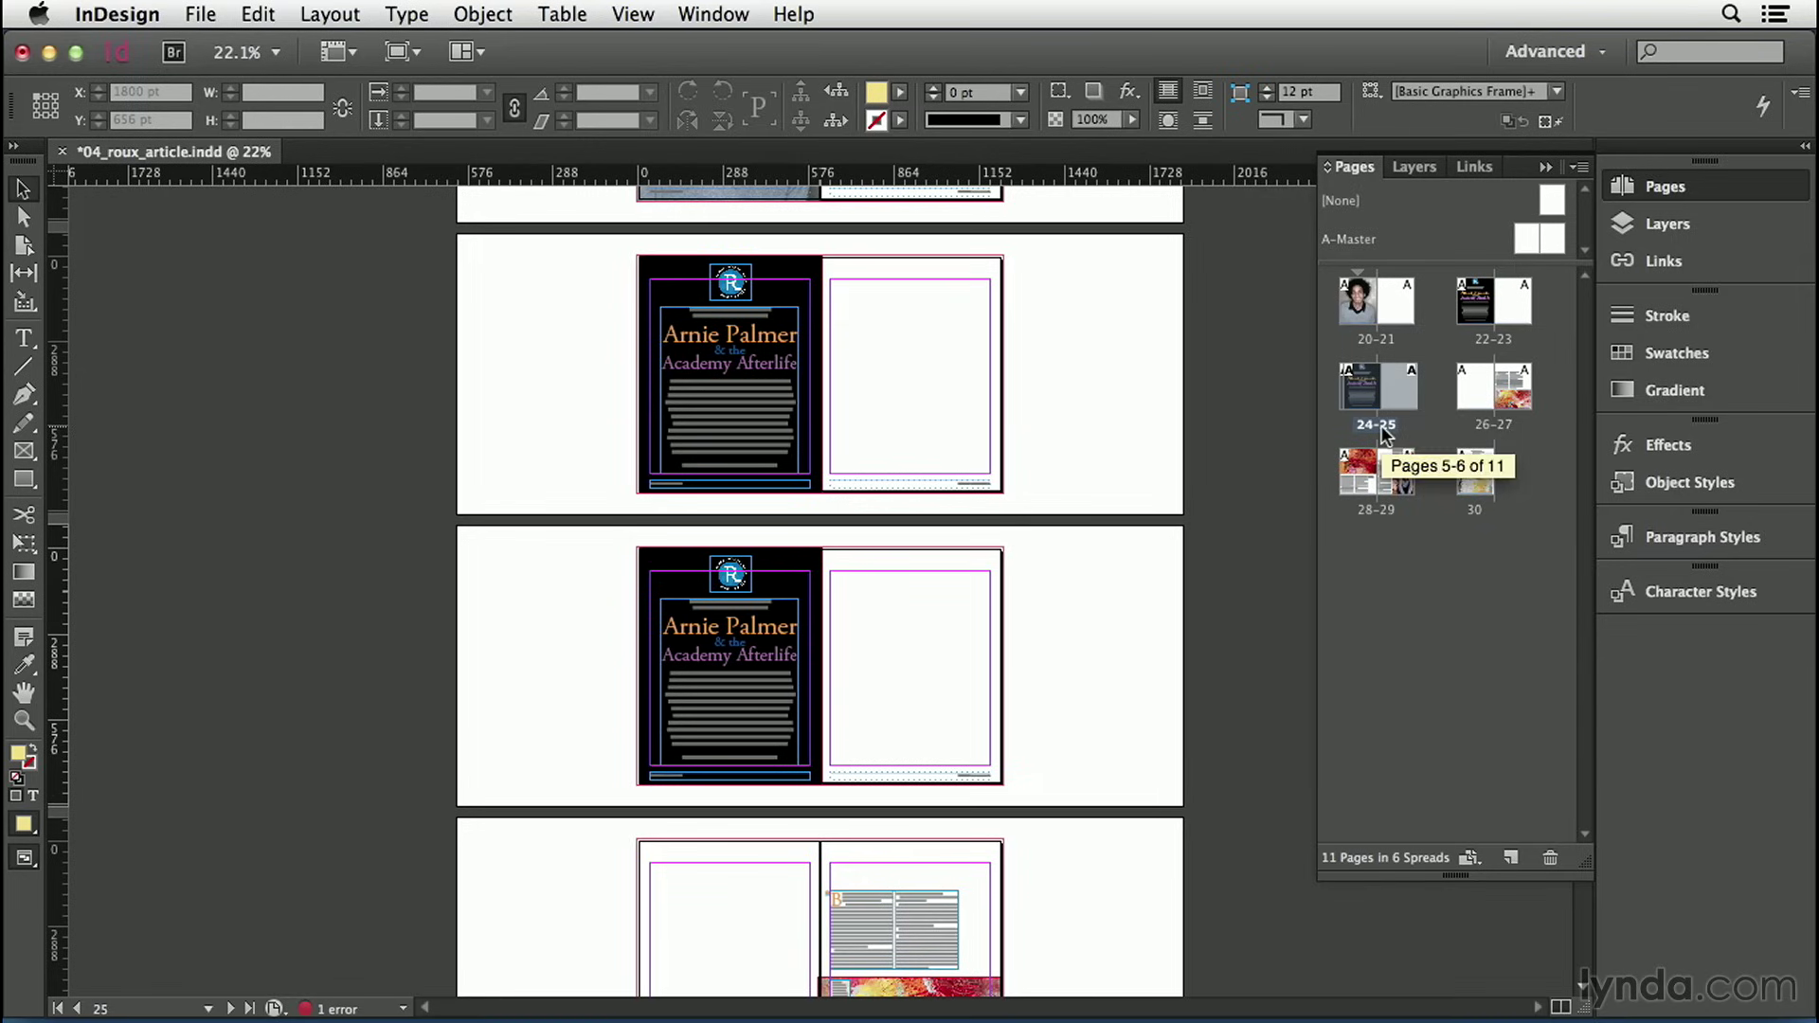
- Drag the duplicate 24–25 spread after page 30, putting its title on page 29
drag(1384, 434, 1442, 471)
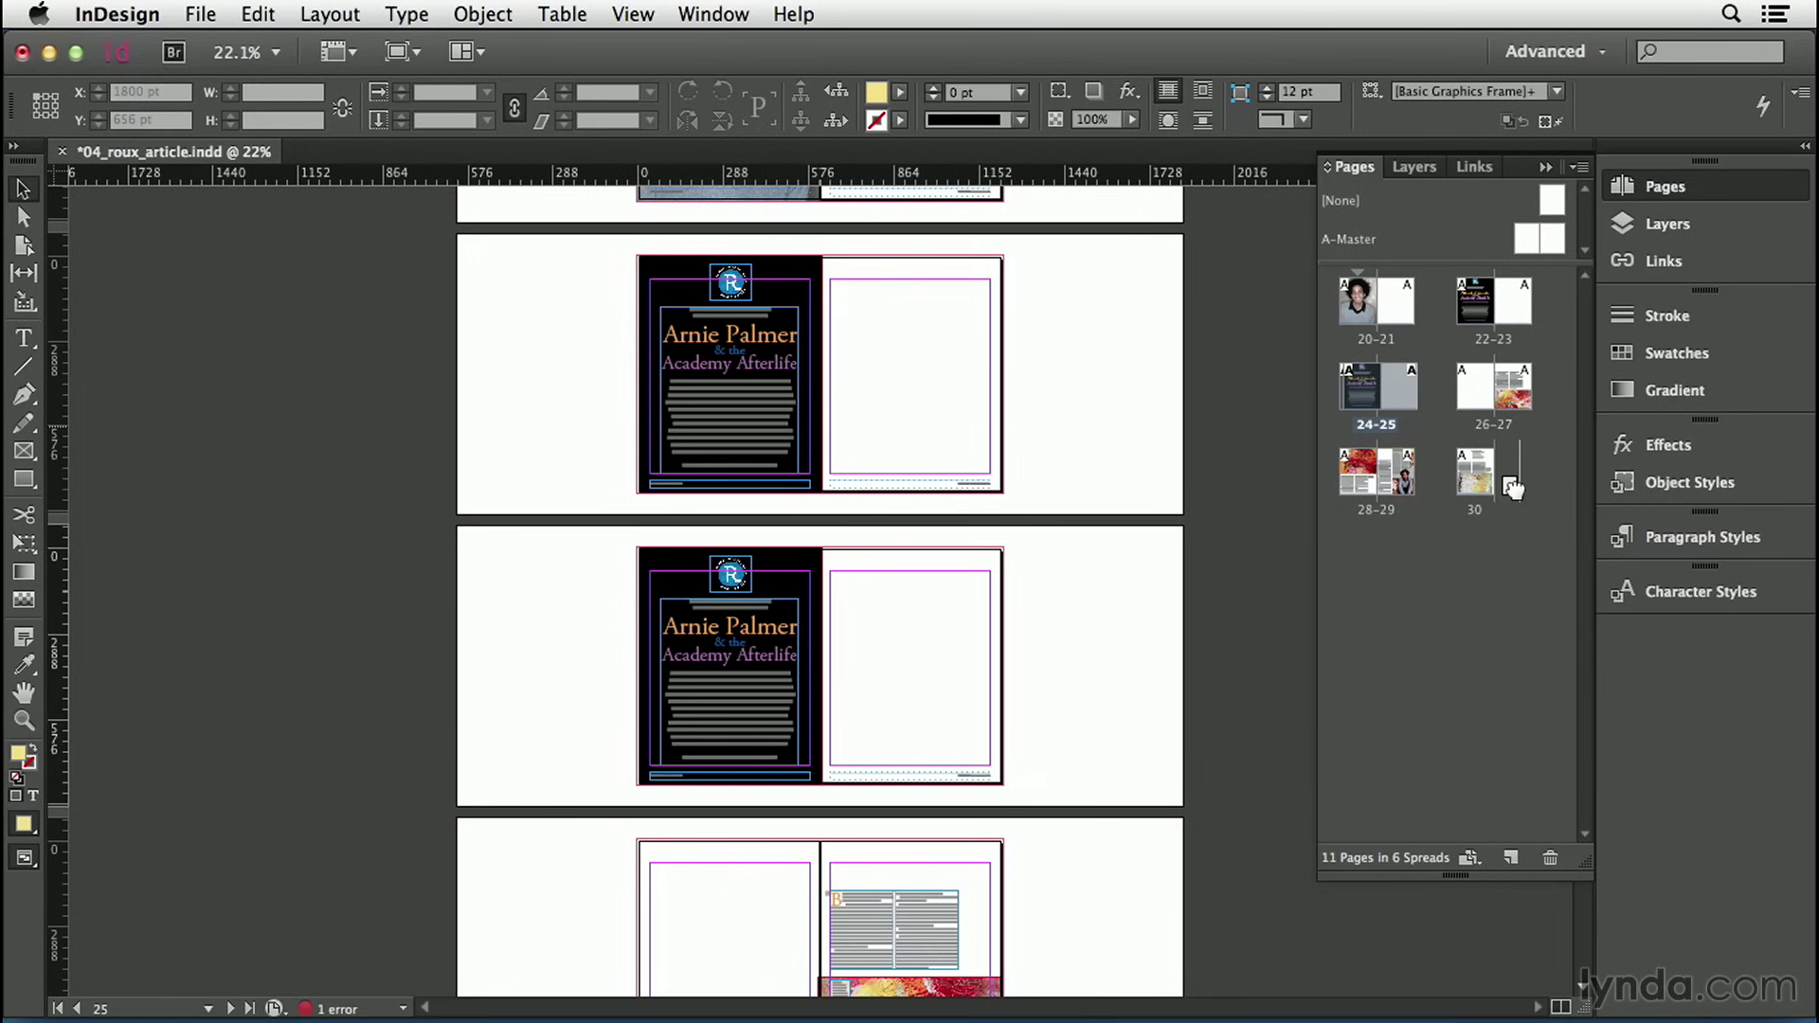
drag(1513, 487, 1516, 489)
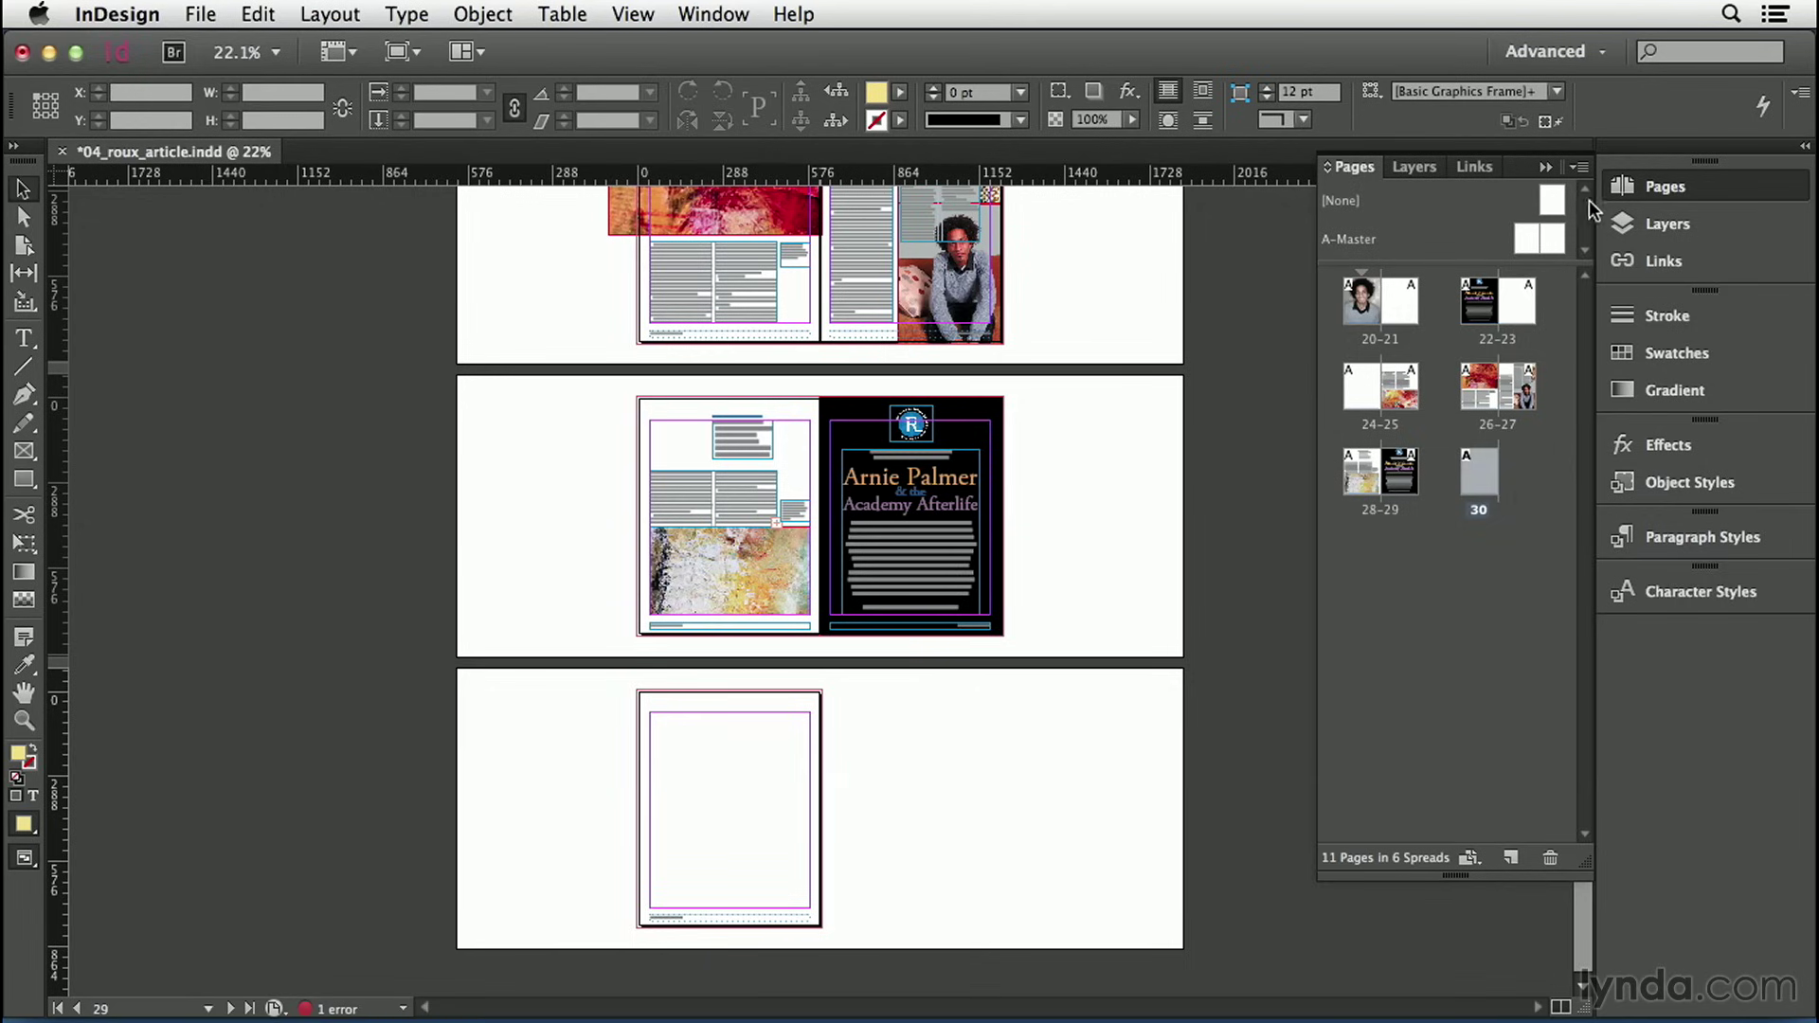
- Use Move Pages to place pages 23-24 after page 25
click(1580, 166)
click(1510, 206)
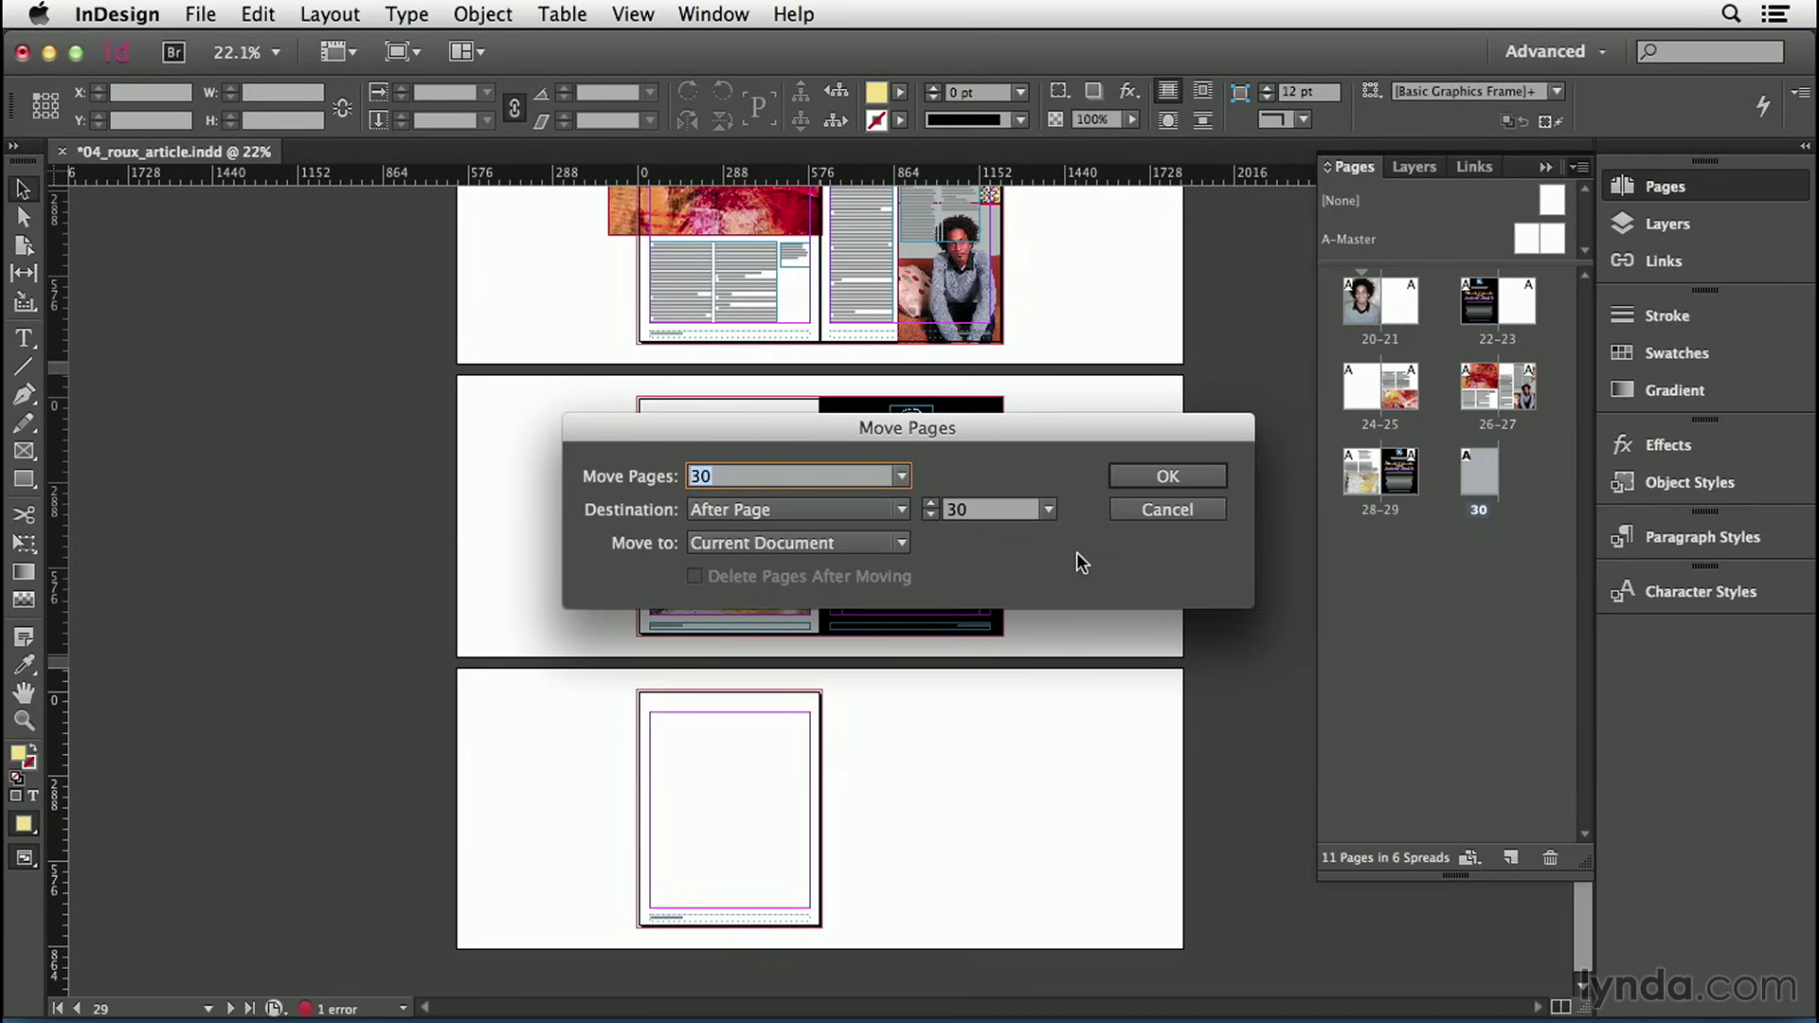
text(23-24)
click(729, 513)
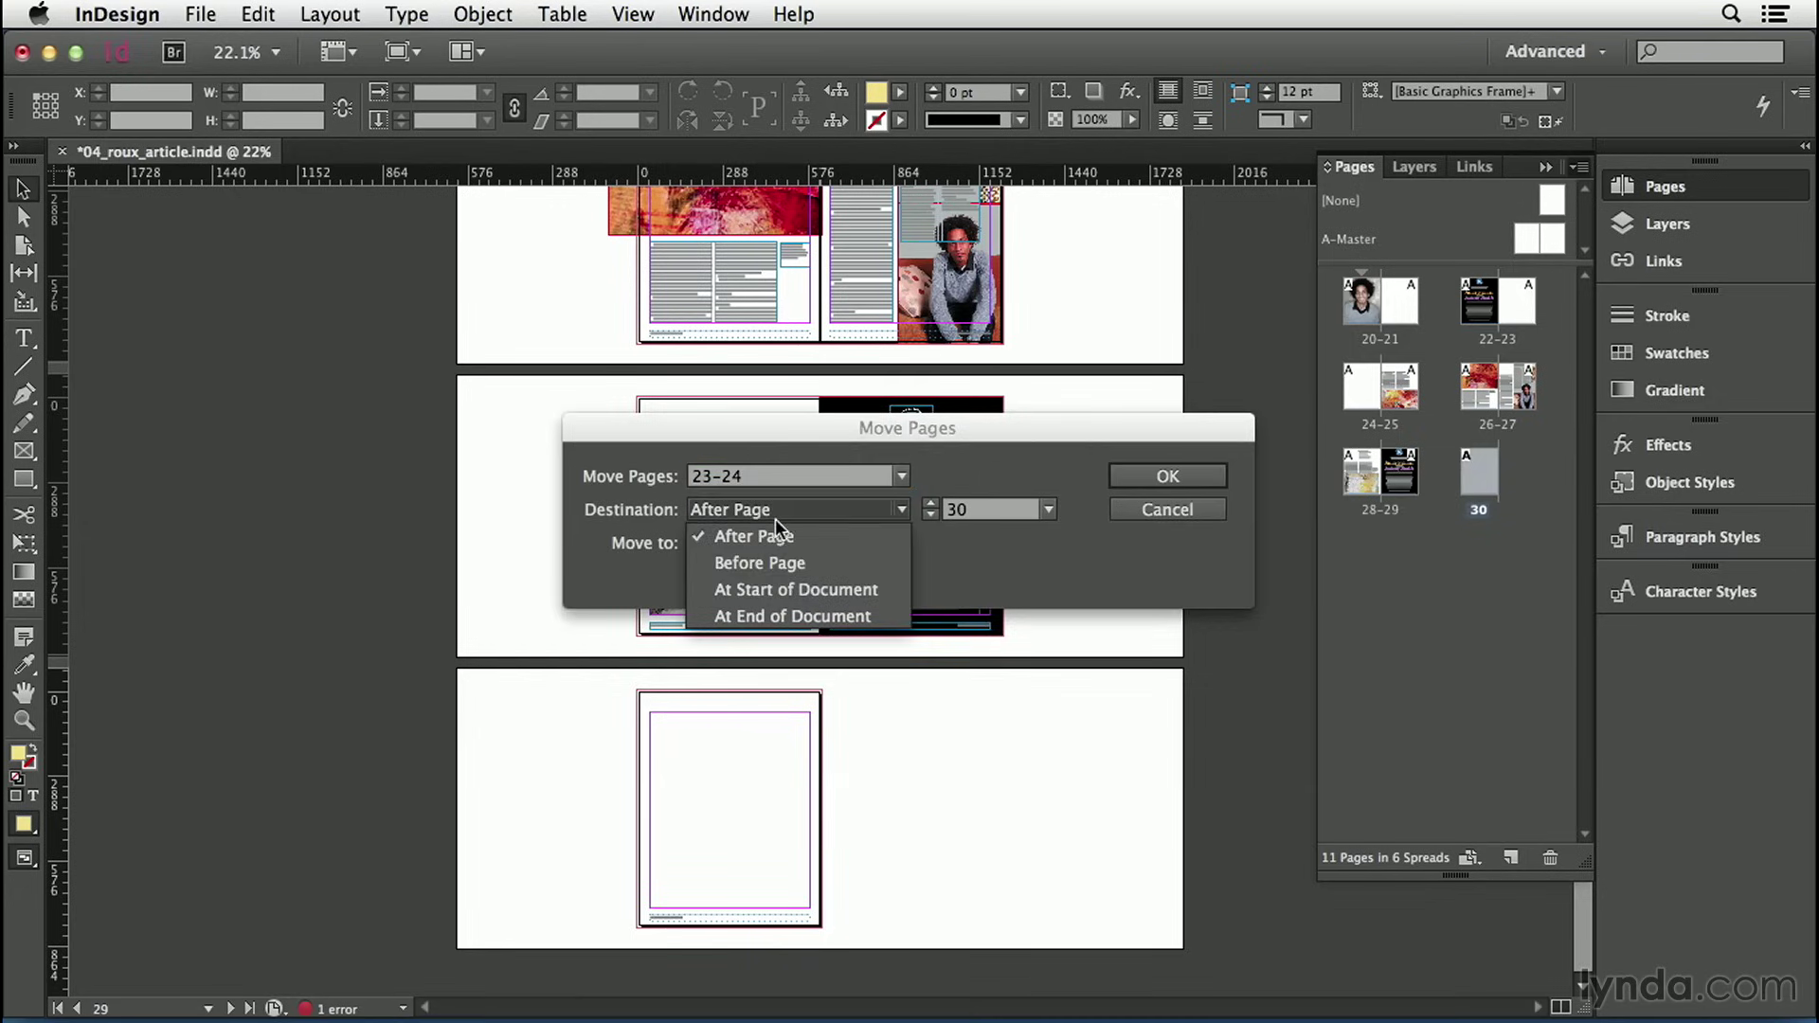
click(950, 520)
double_click(959, 510)
text(25)
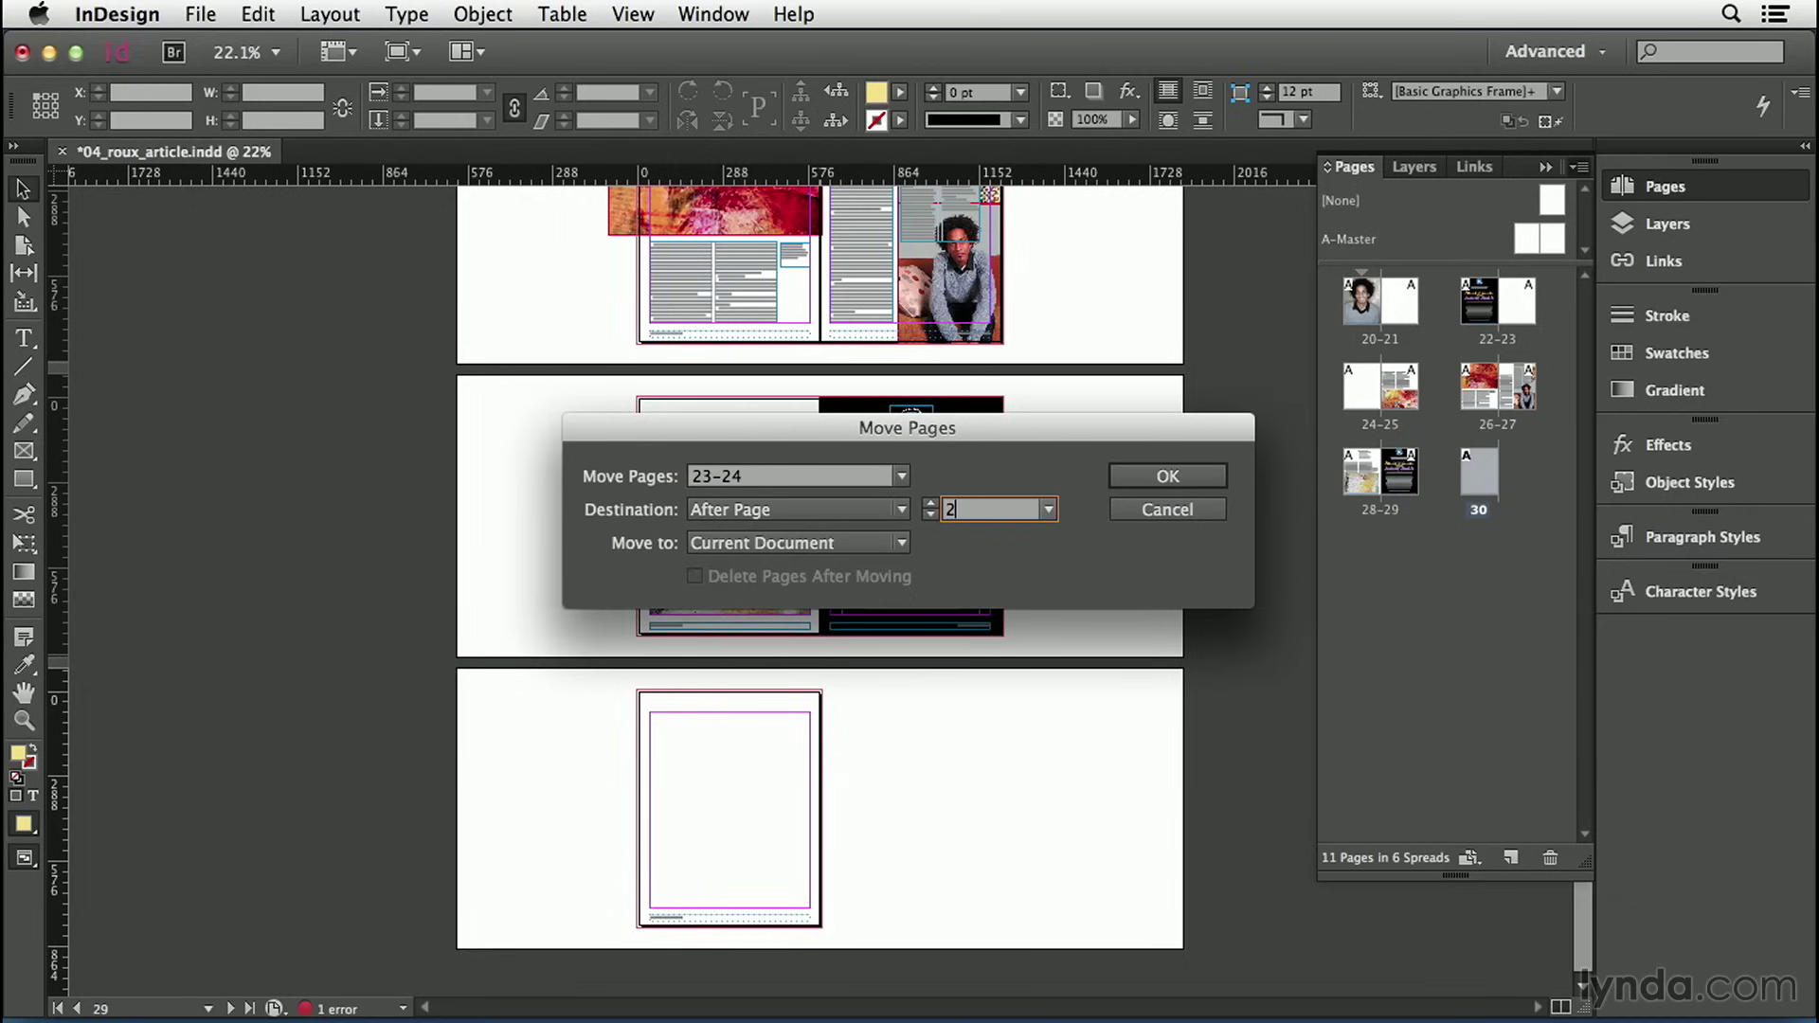
click(1137, 475)
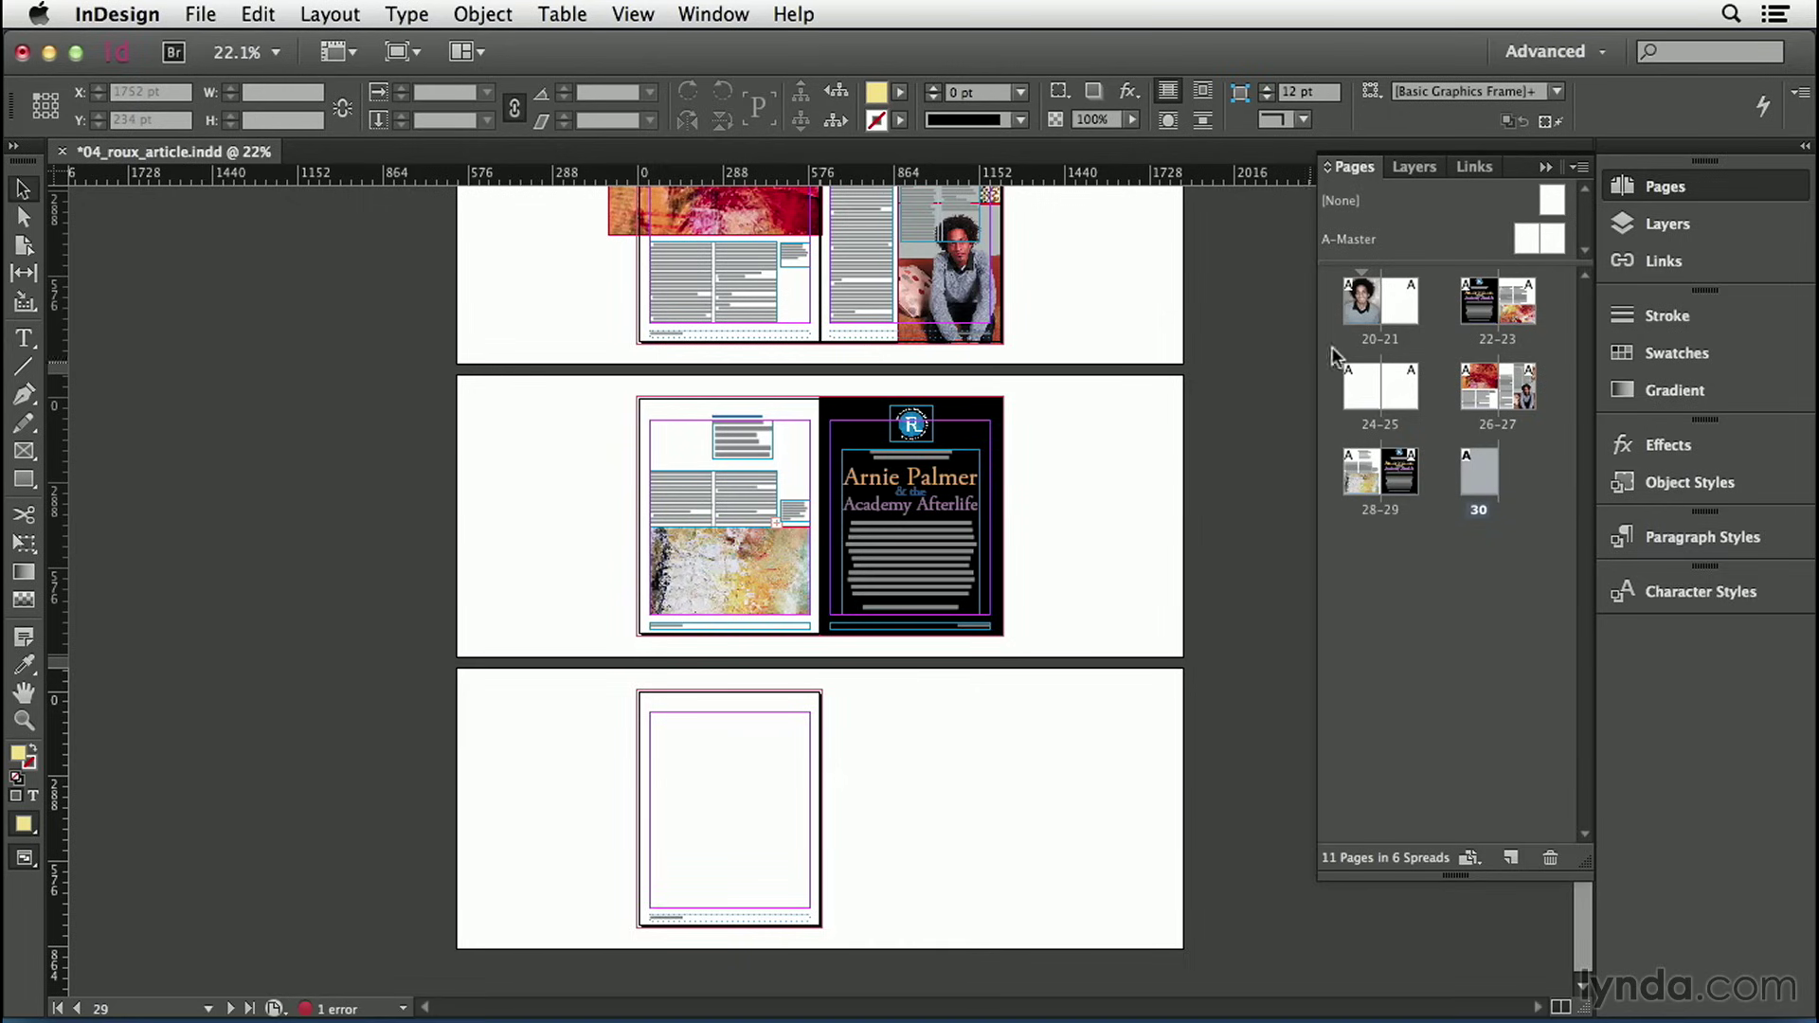
- Try selecting blank pages 21, 24, 25 and 30, then clear the selection
click(1407, 305)
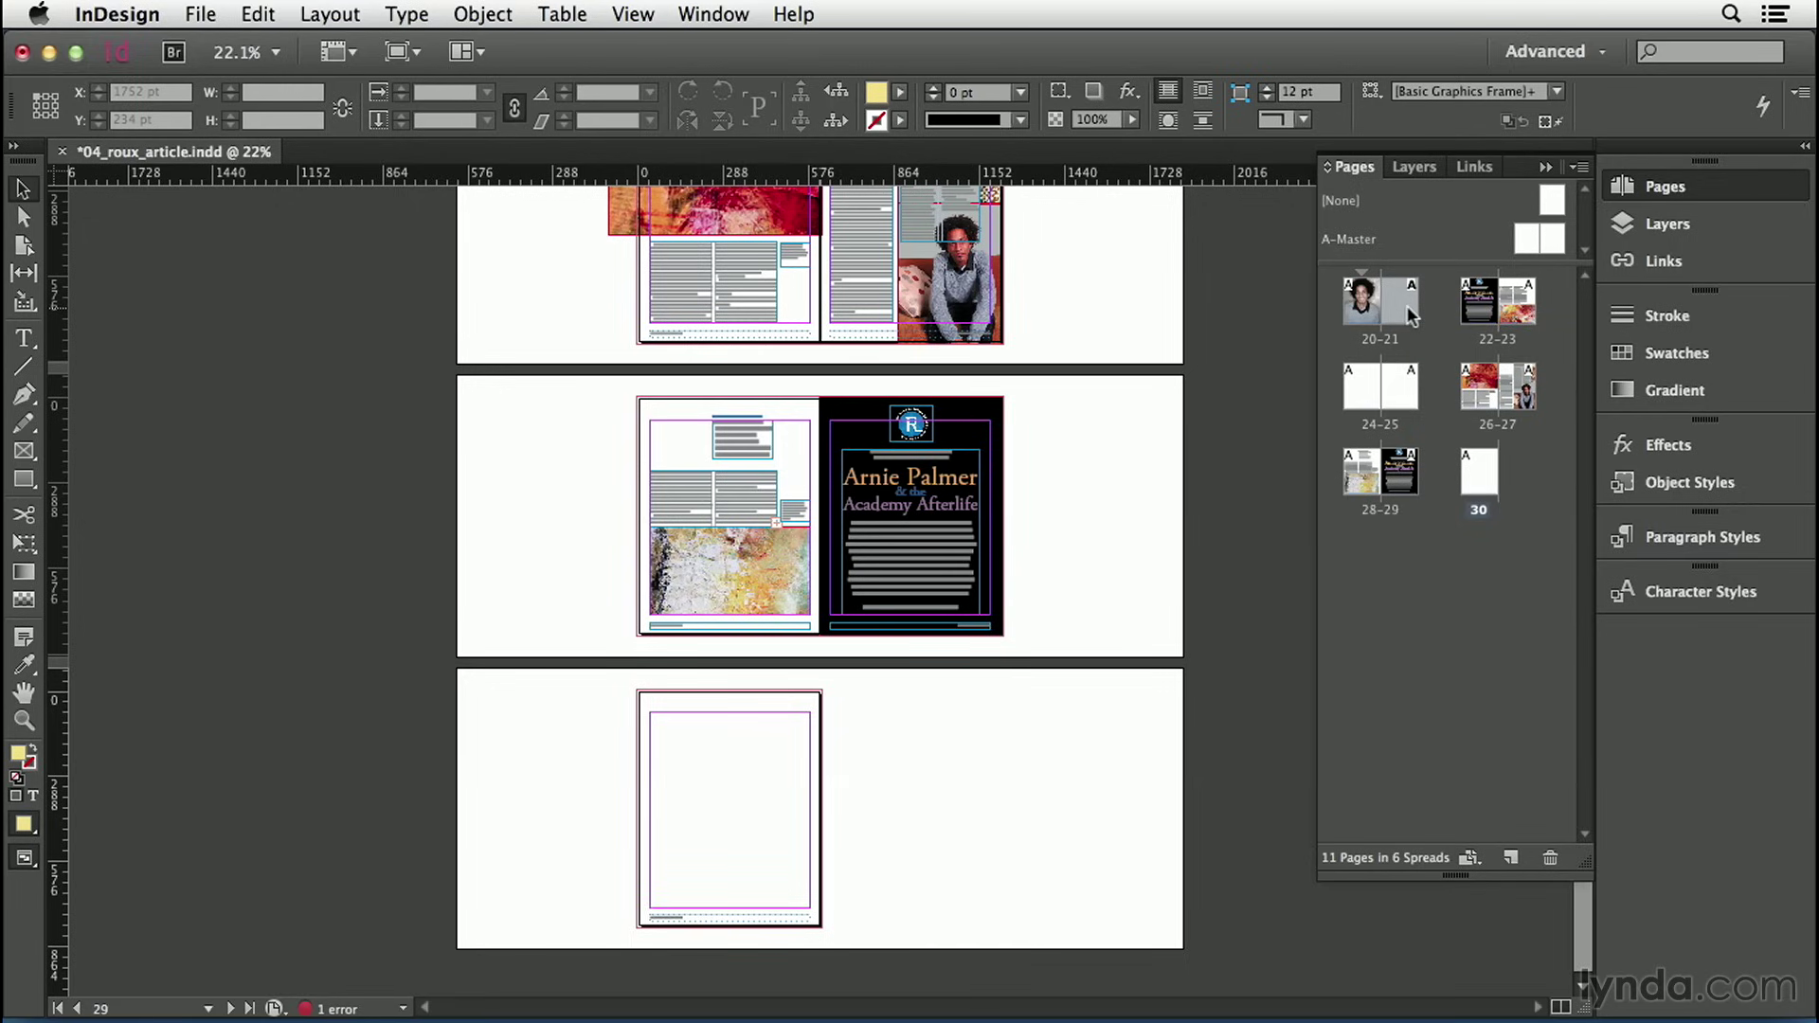
click(1366, 393)
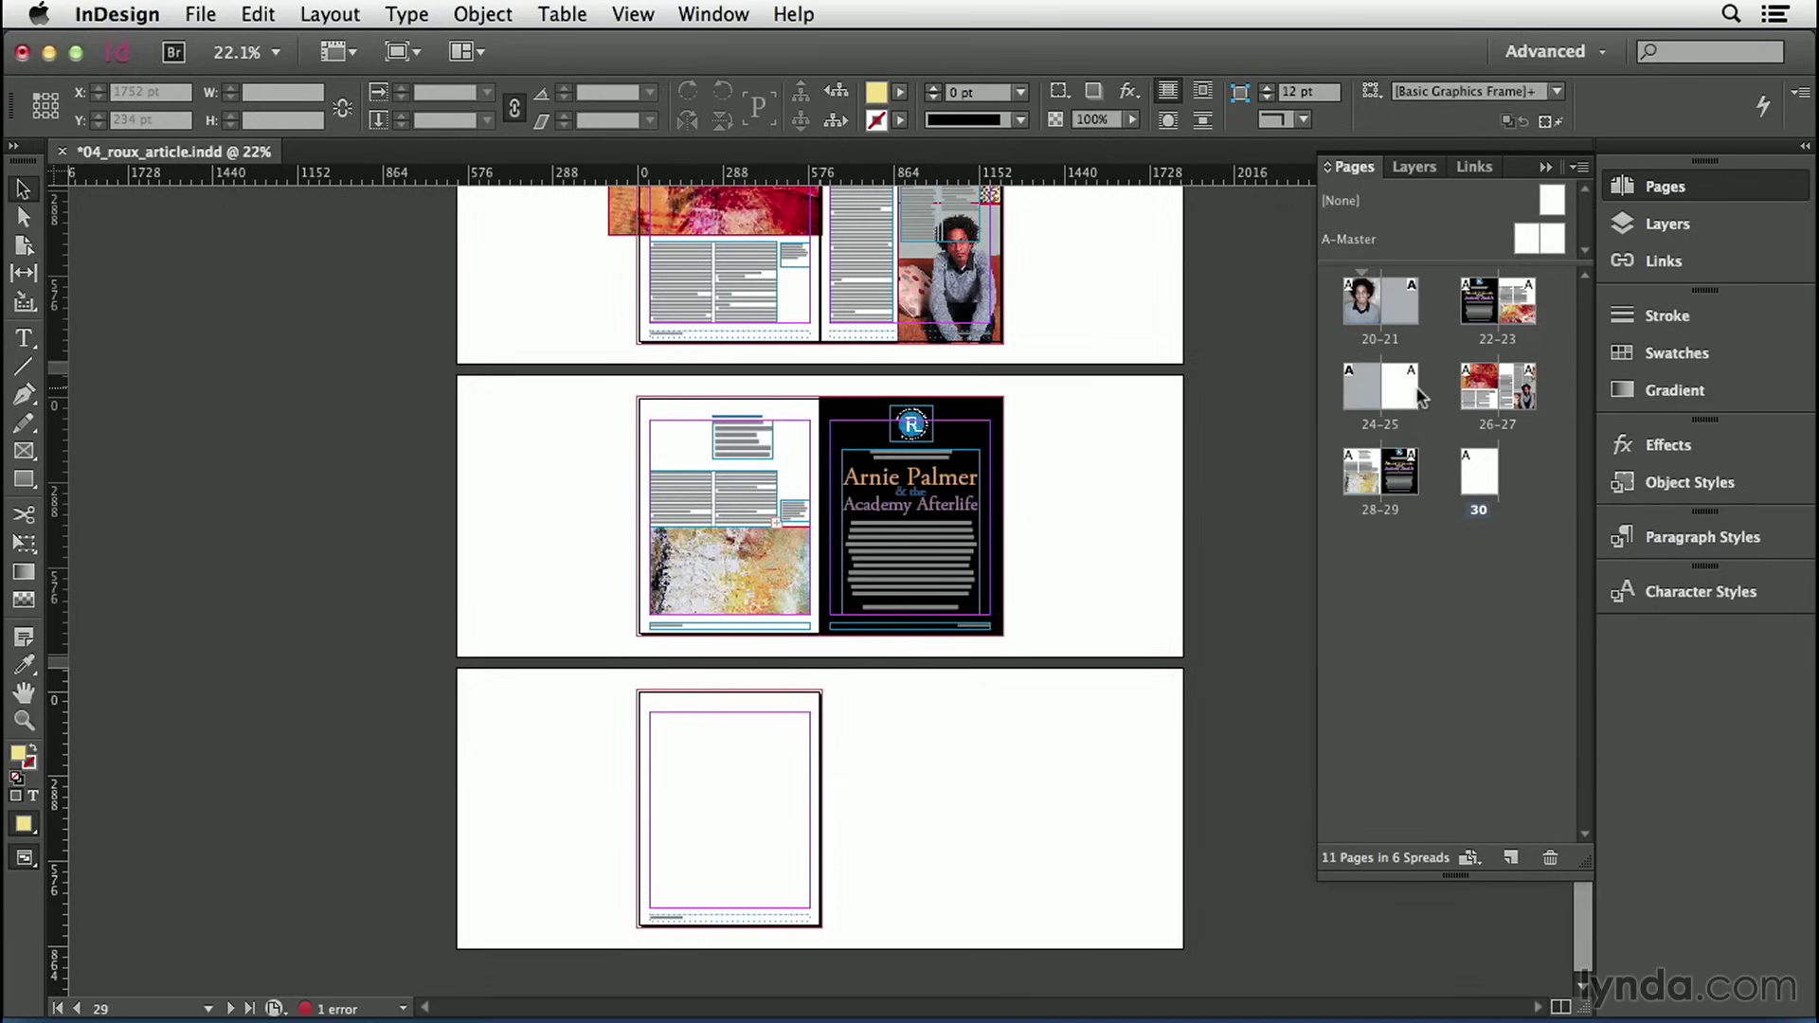
alt+click(1418, 393)
alt+click(1469, 467)
click(1364, 301)
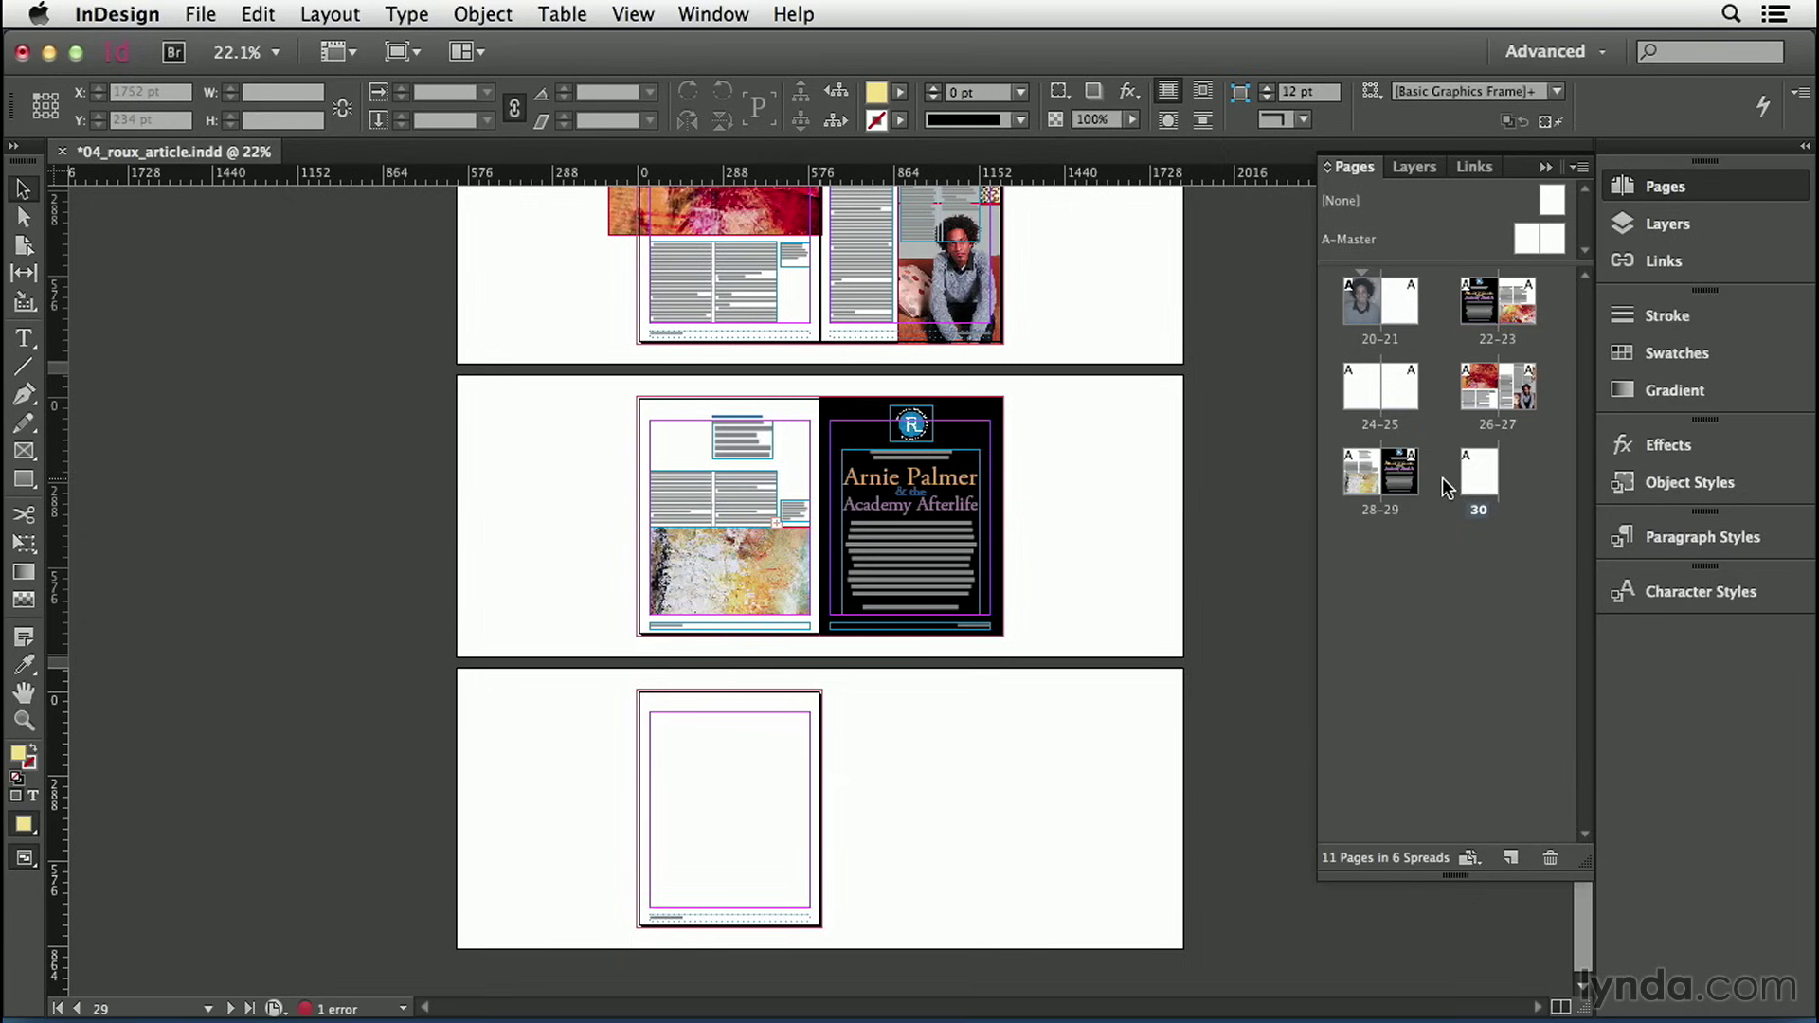
shift+click(1475, 480)
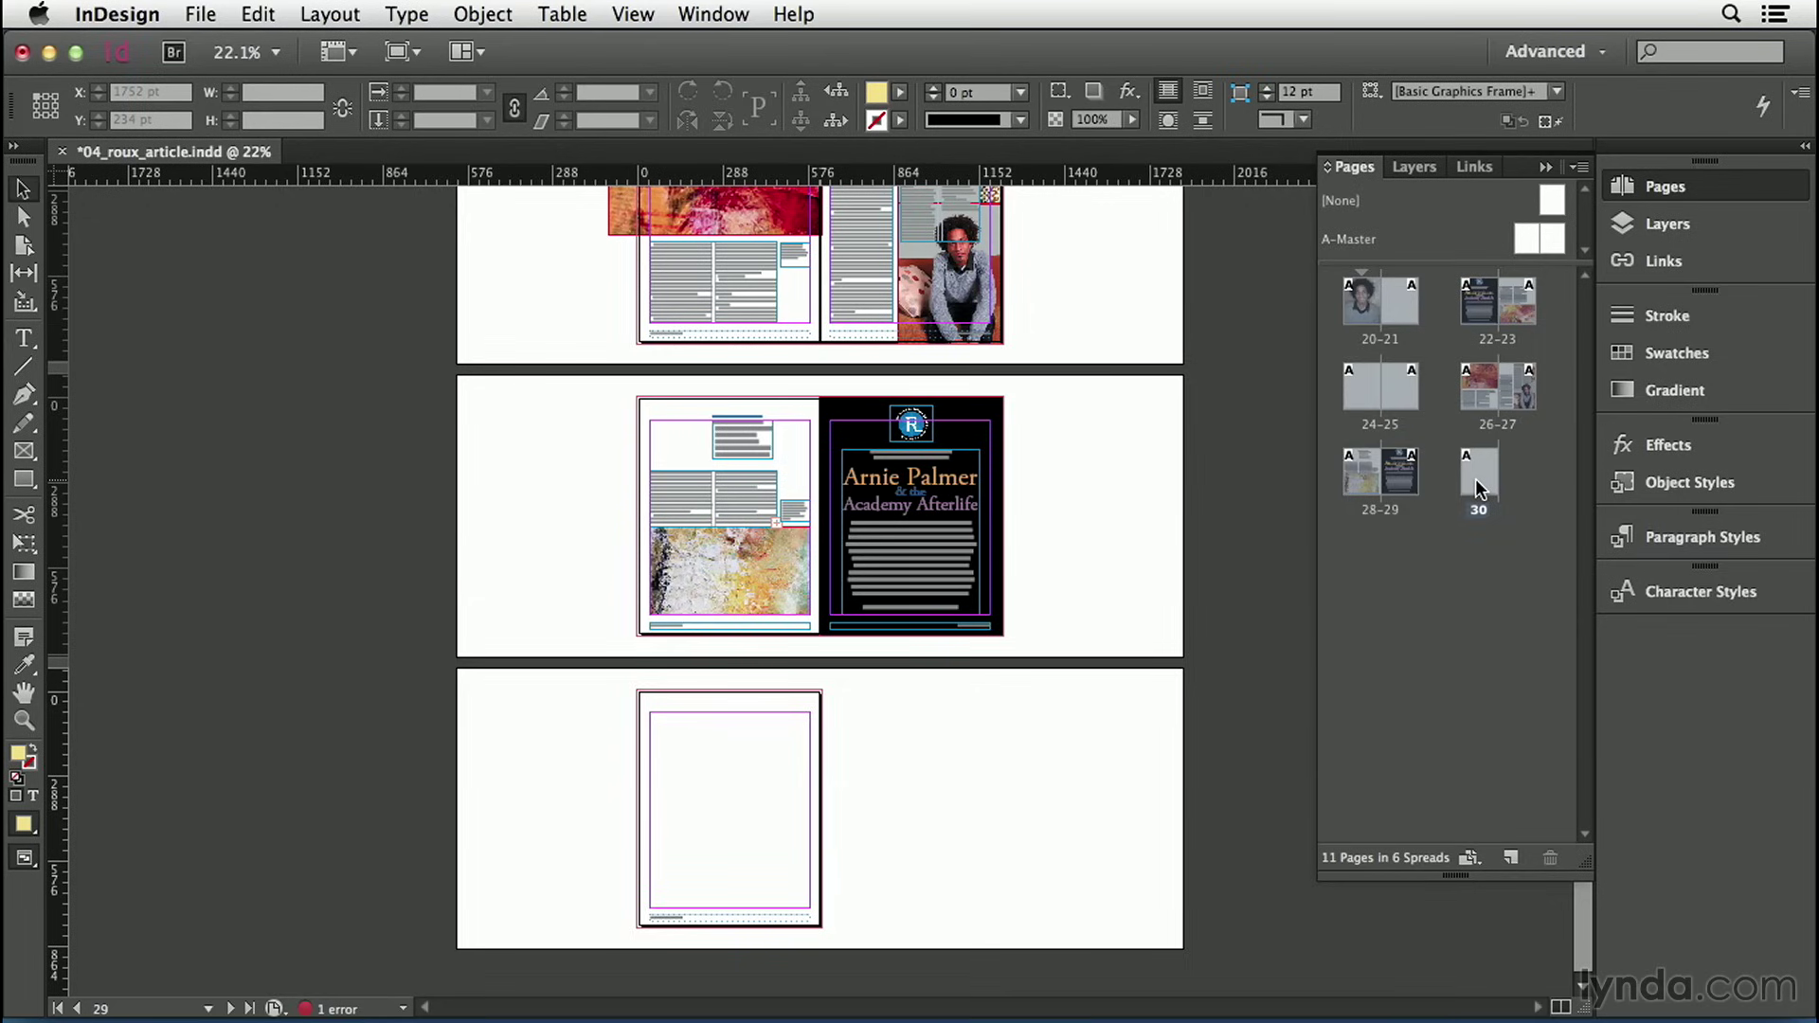
click(1478, 570)
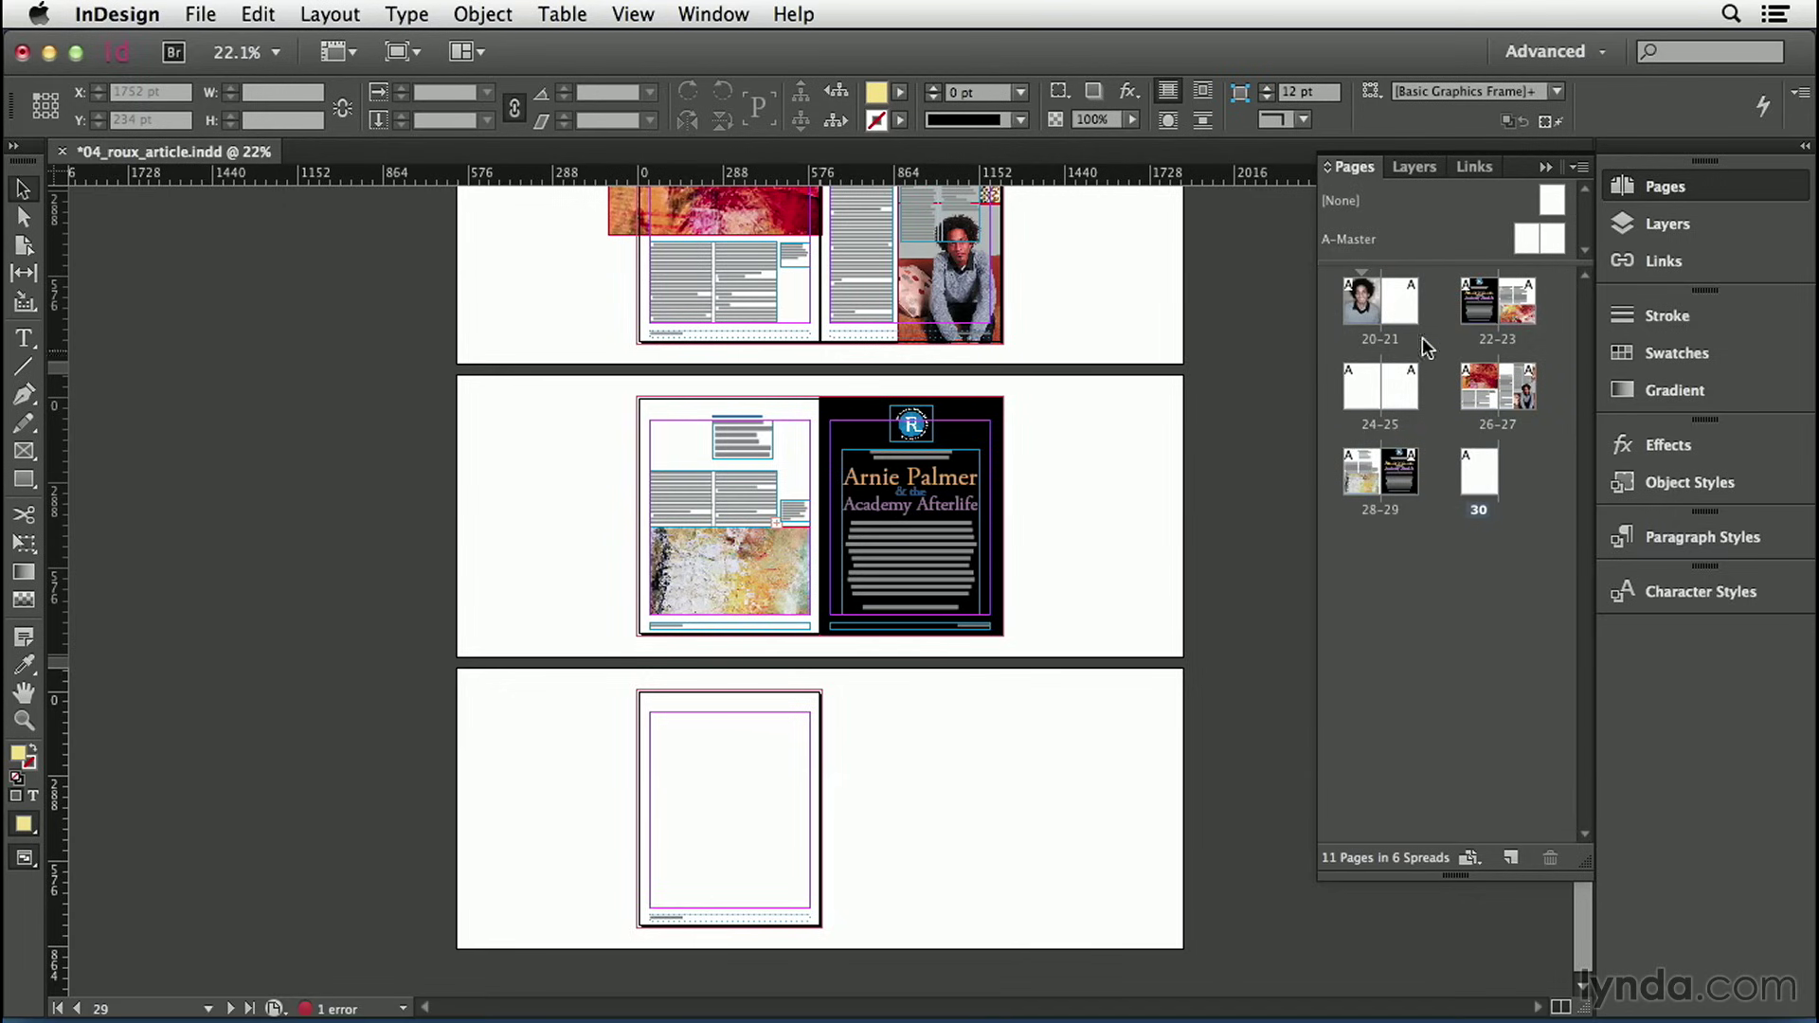
- Select blank page 21 and spread 24–25 and delete them
click(1408, 306)
click(1370, 391)
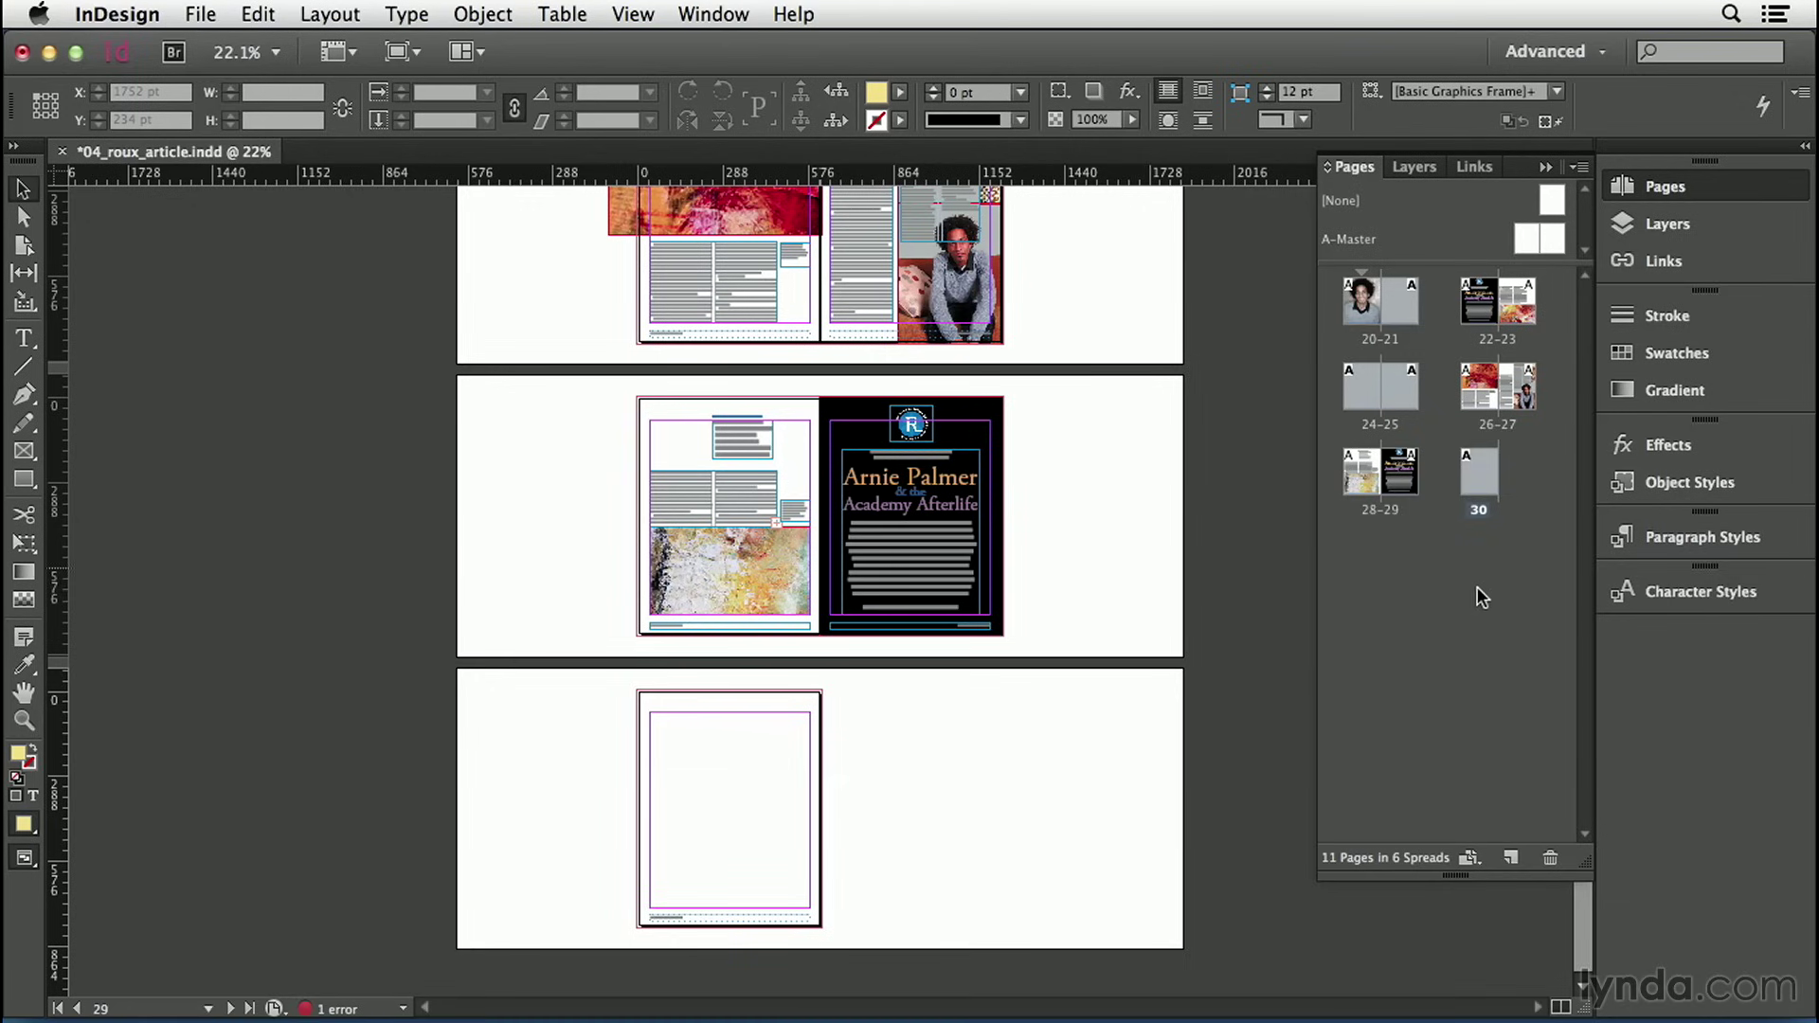
click(1553, 858)
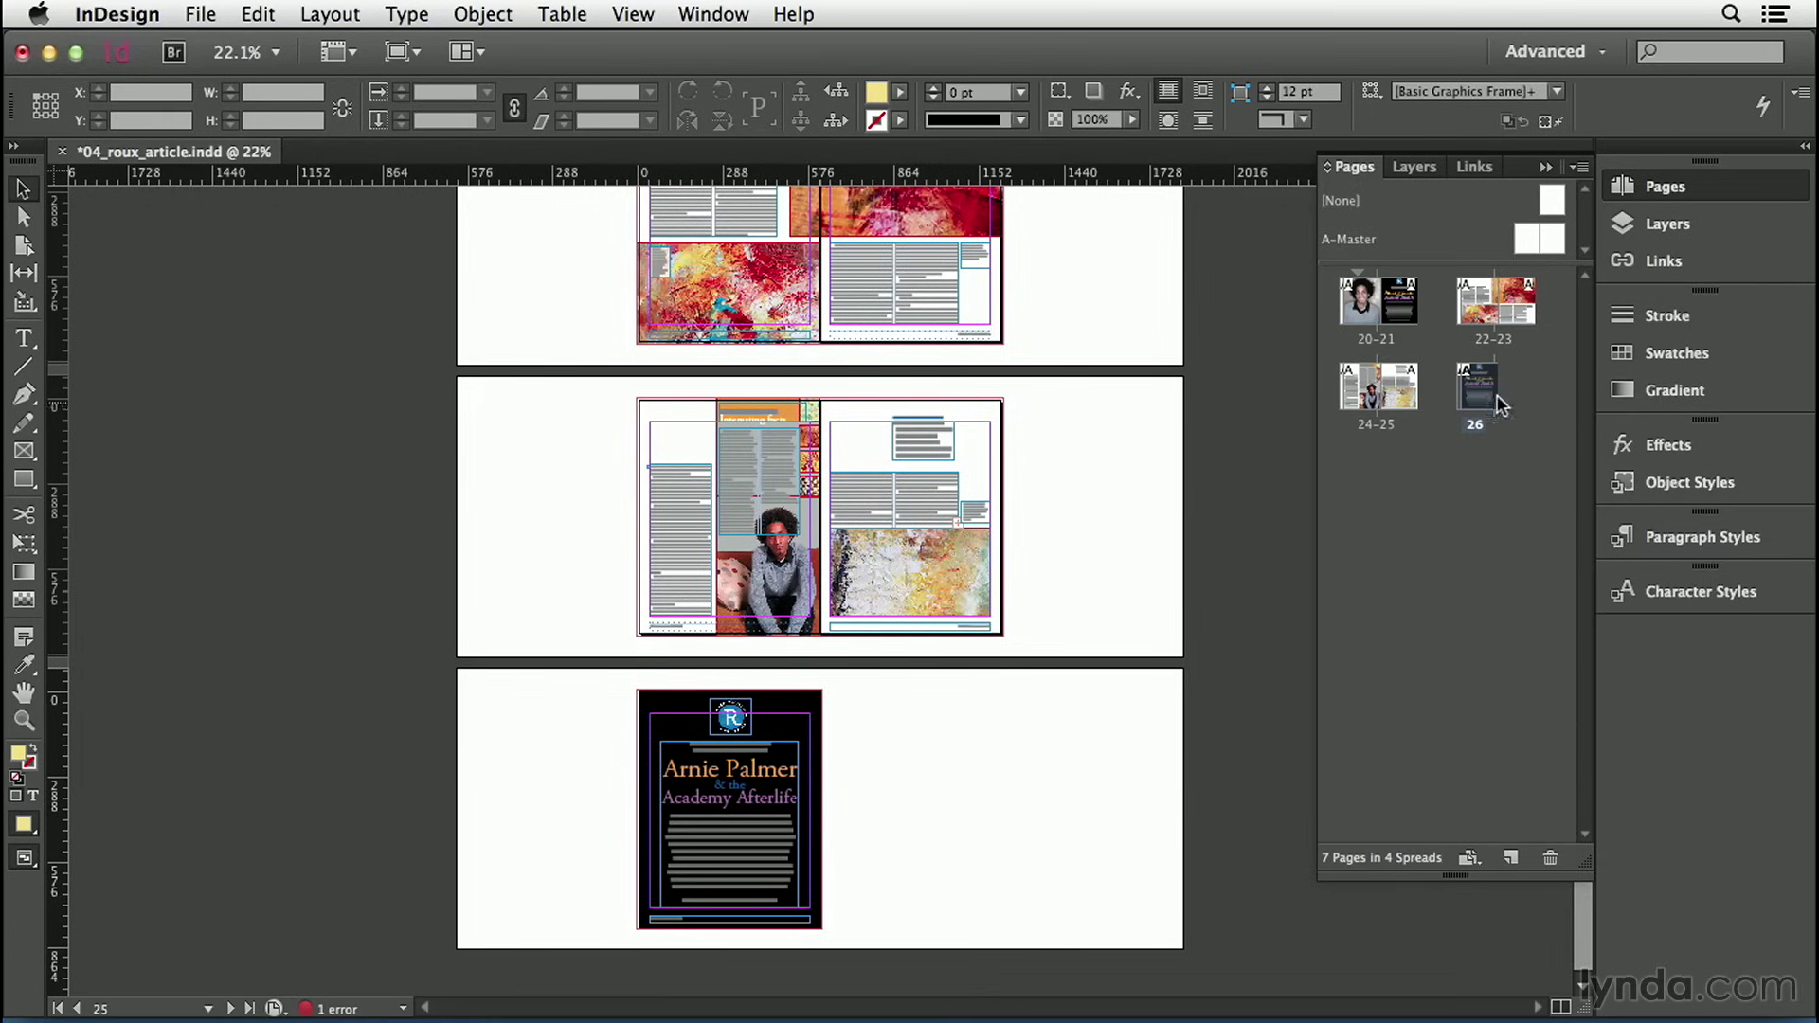
- Delete page 26 despite its Arnie Palmer content, confirming the warning
drag(1497, 405, 1497, 406)
click(1550, 859)
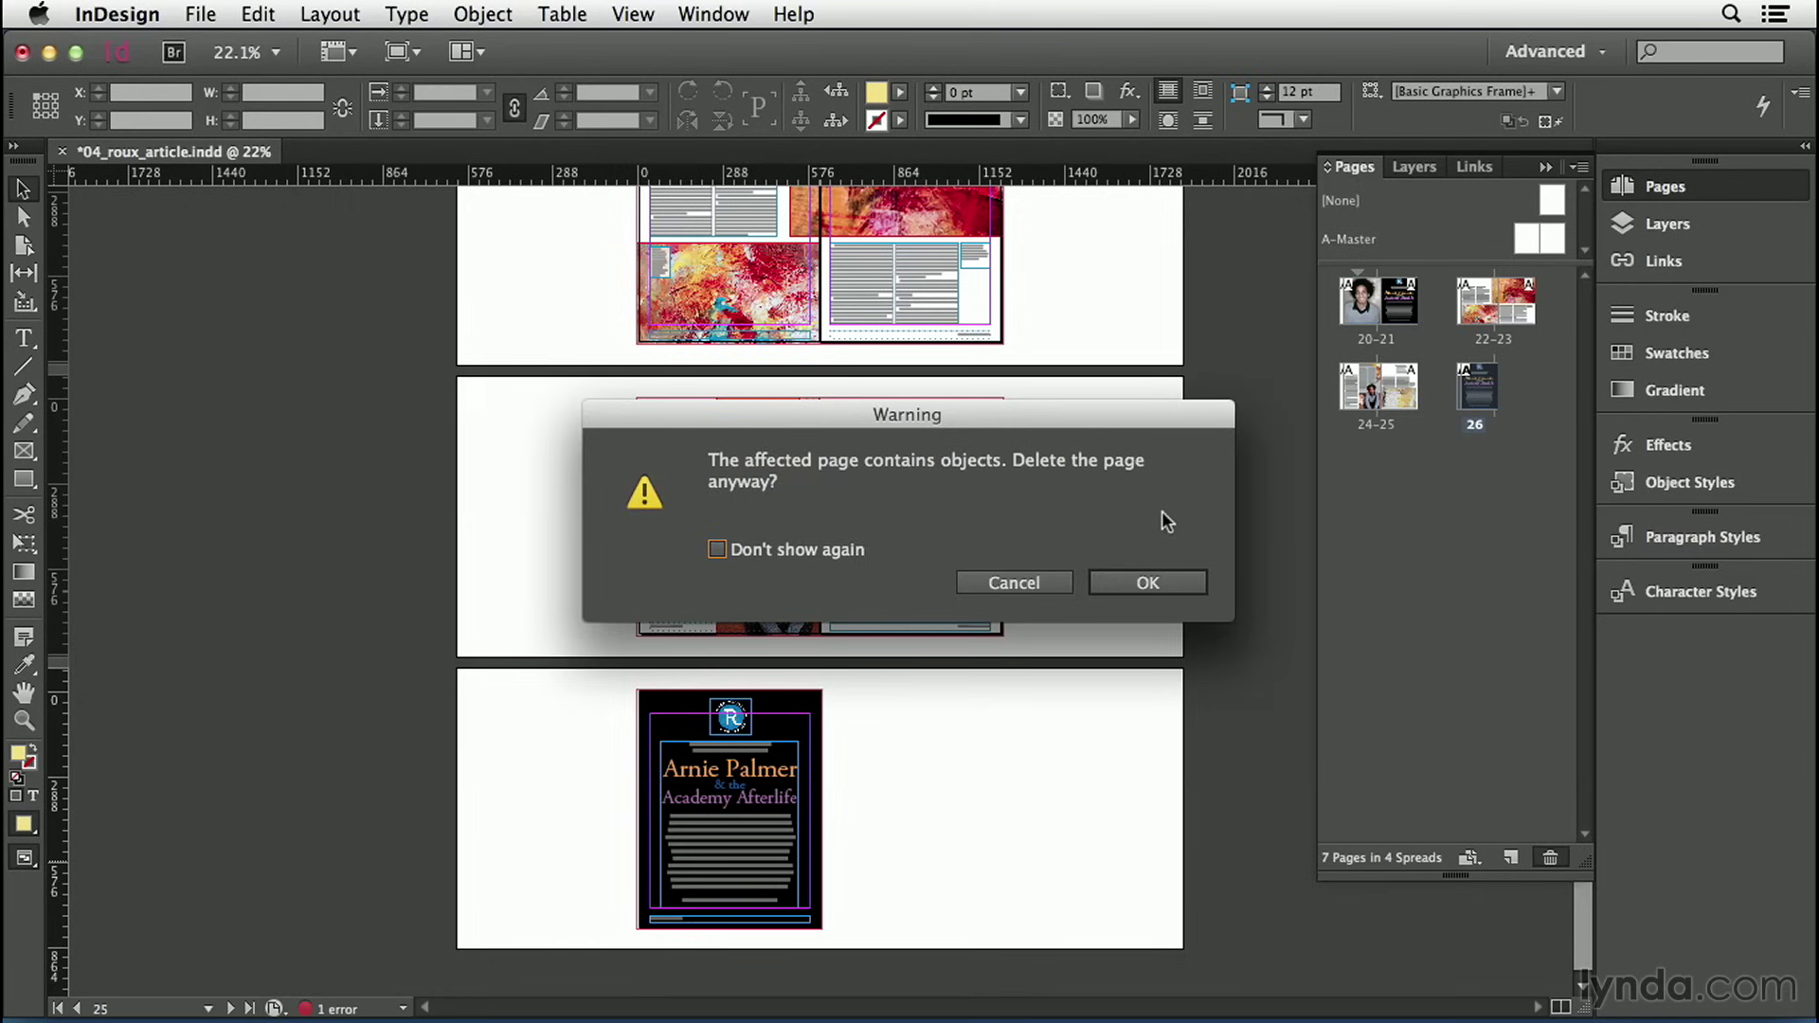
click(1148, 583)
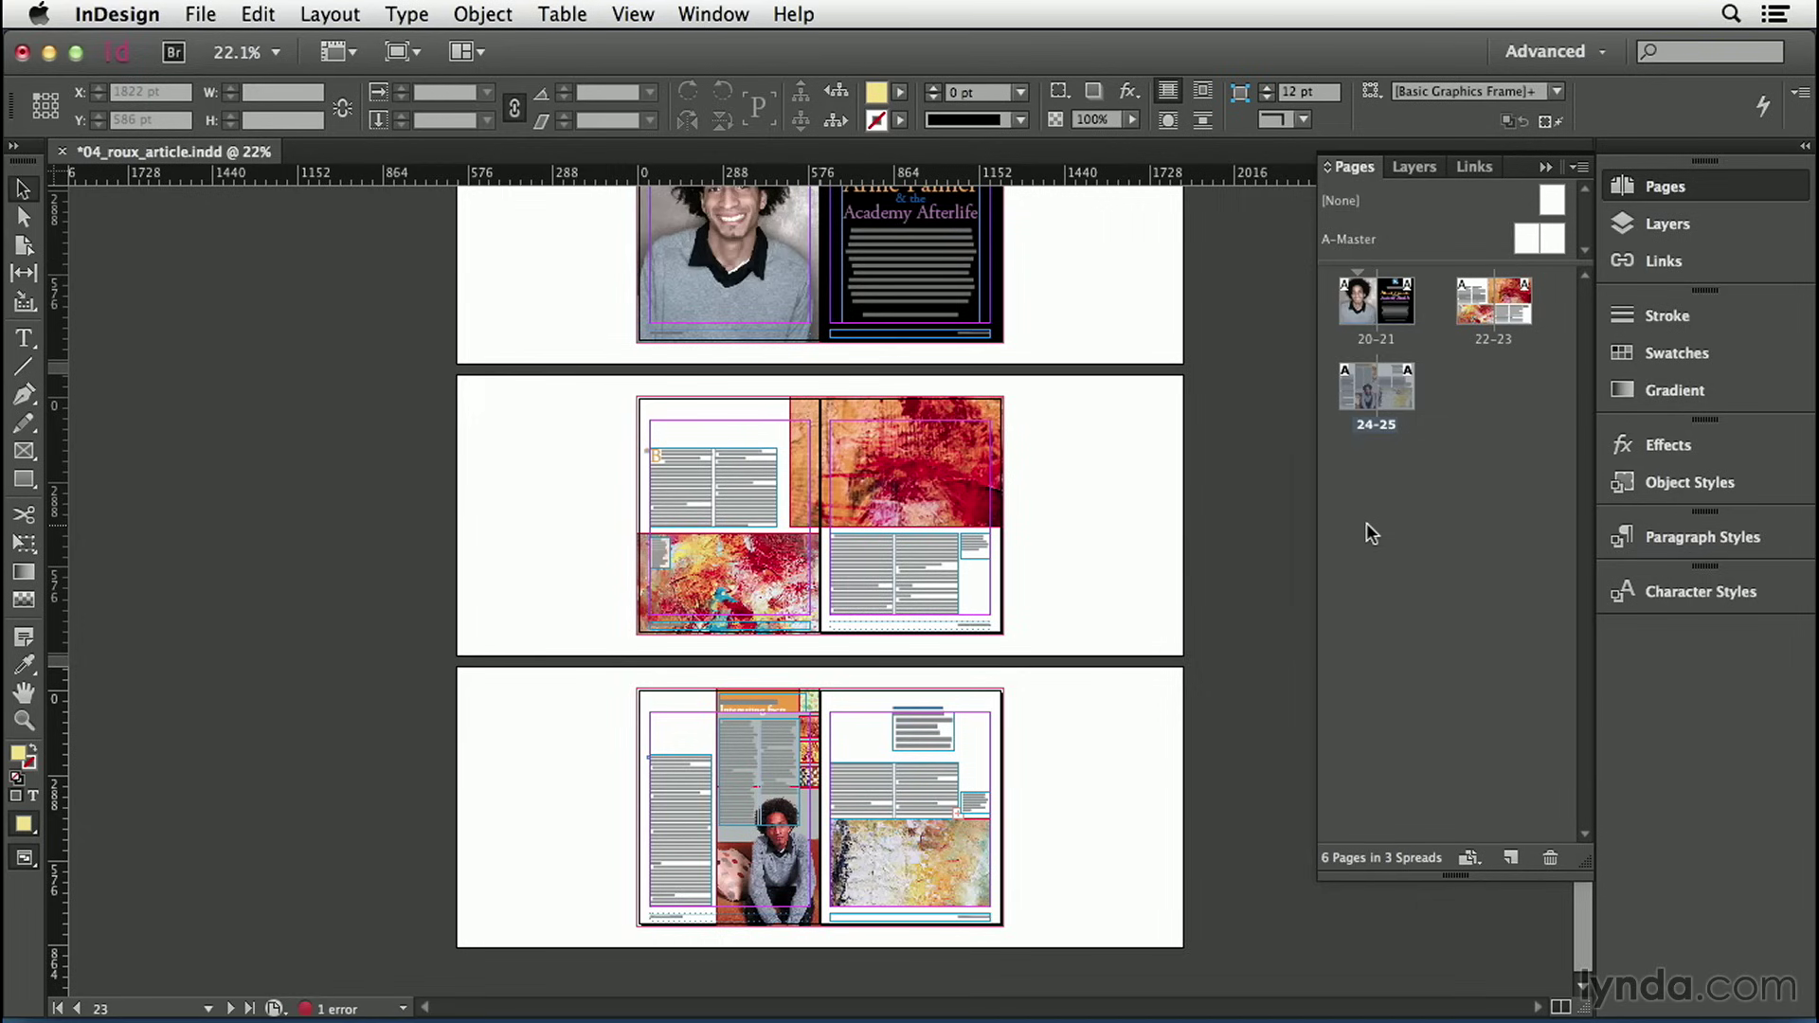